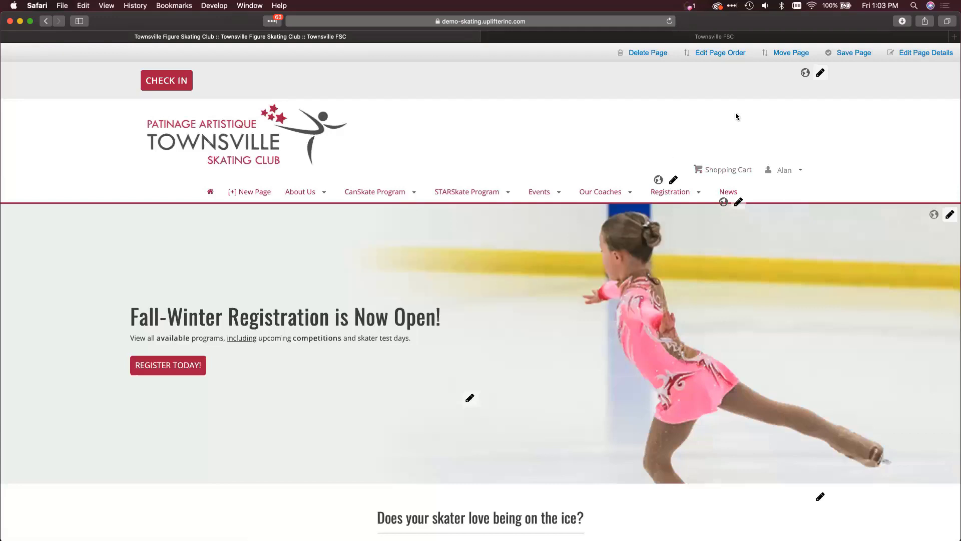
- In the club's admin dashboard, open Member Accounts from People & Accounts
click(703, 36)
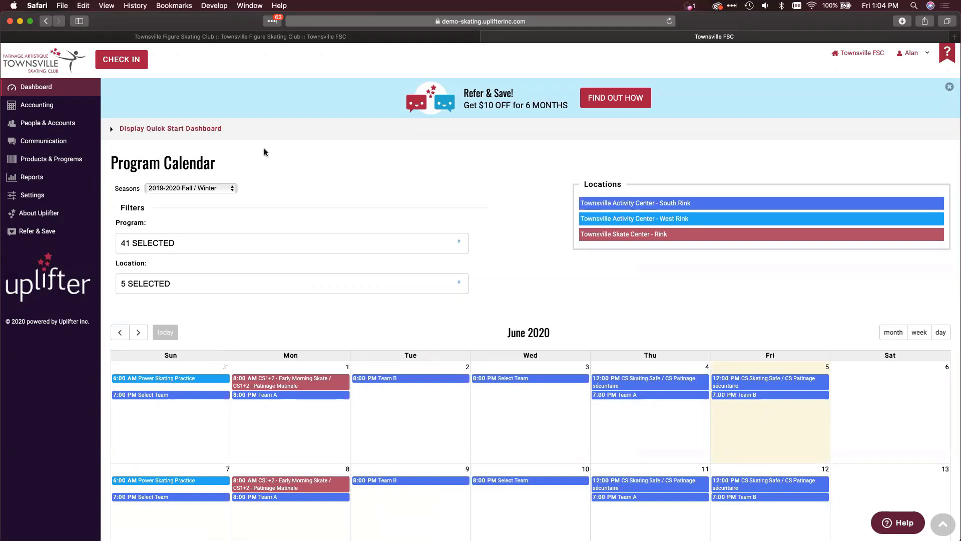
mouse_move(95, 123)
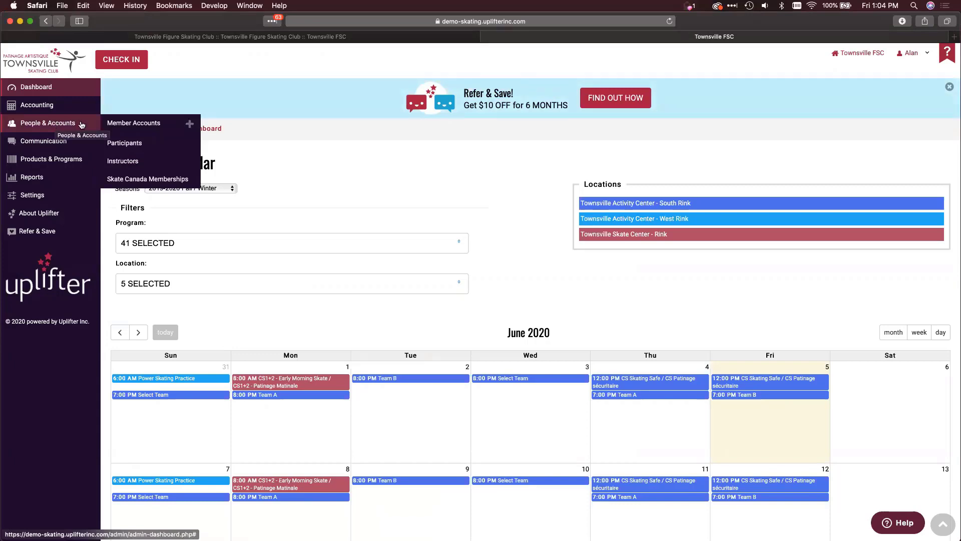
click(133, 123)
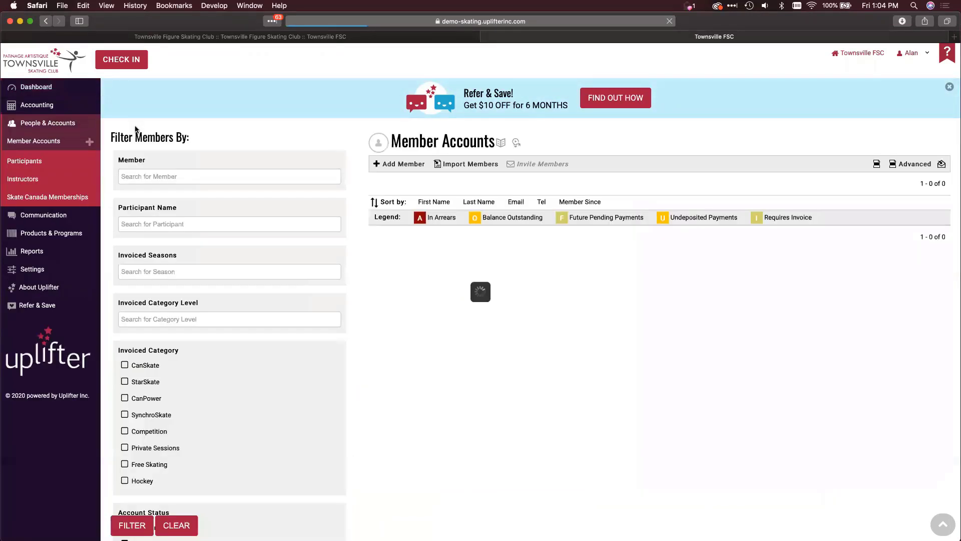
- Filter the Member Accounts list to the two members being merged by searching each name
click(164, 177)
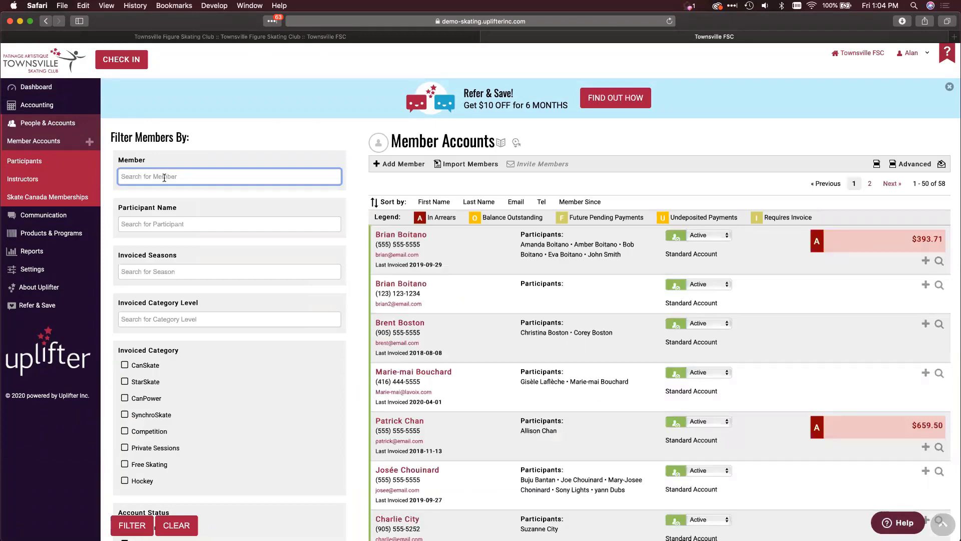
text(mary)
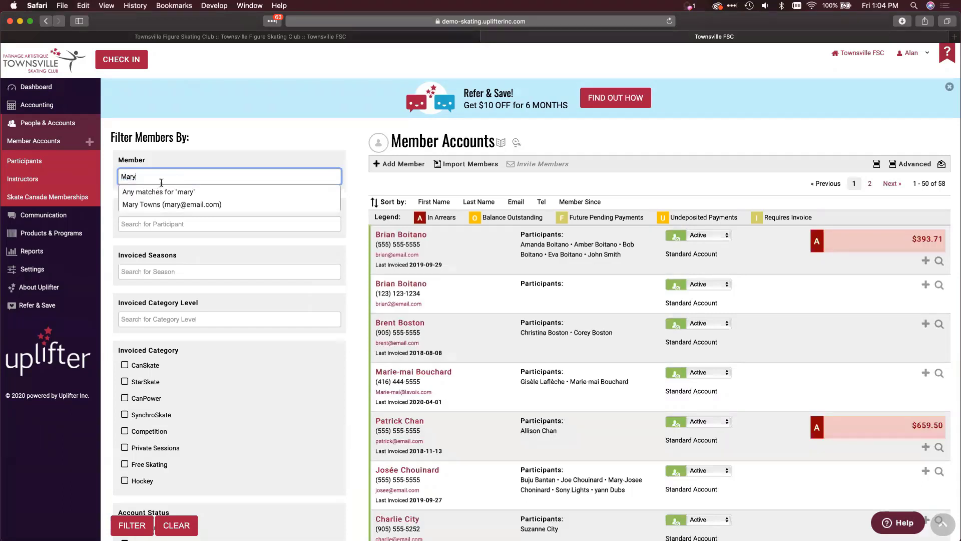
click(154, 205)
text(charlie)
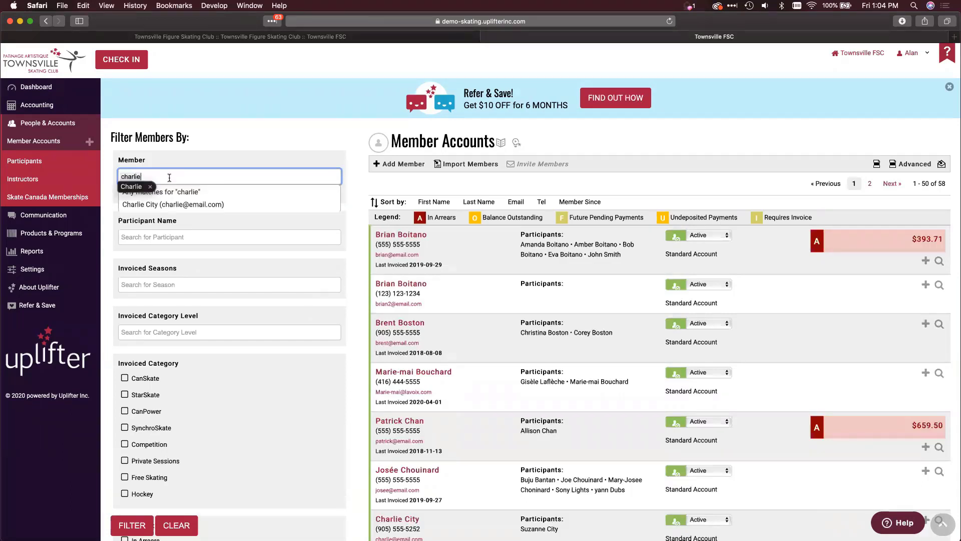
click(165, 205)
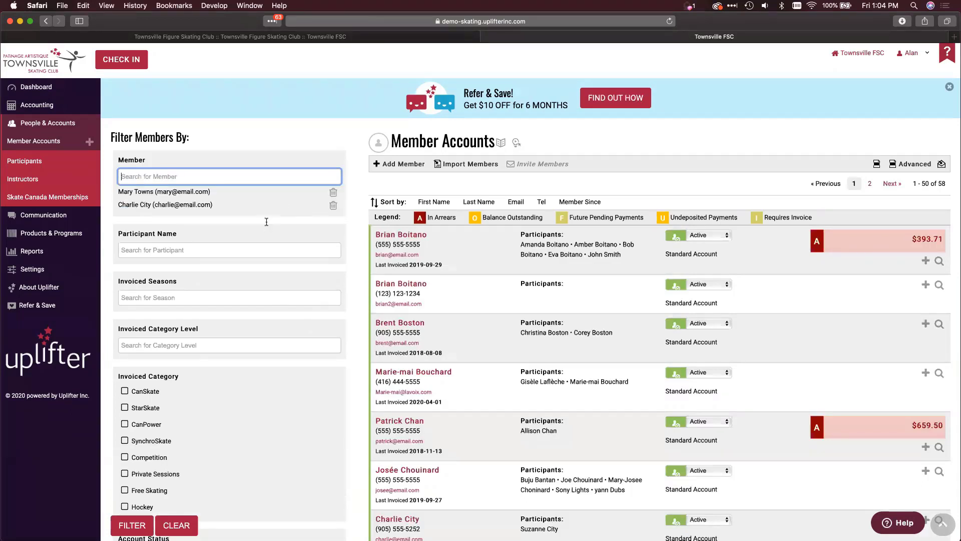
click(132, 525)
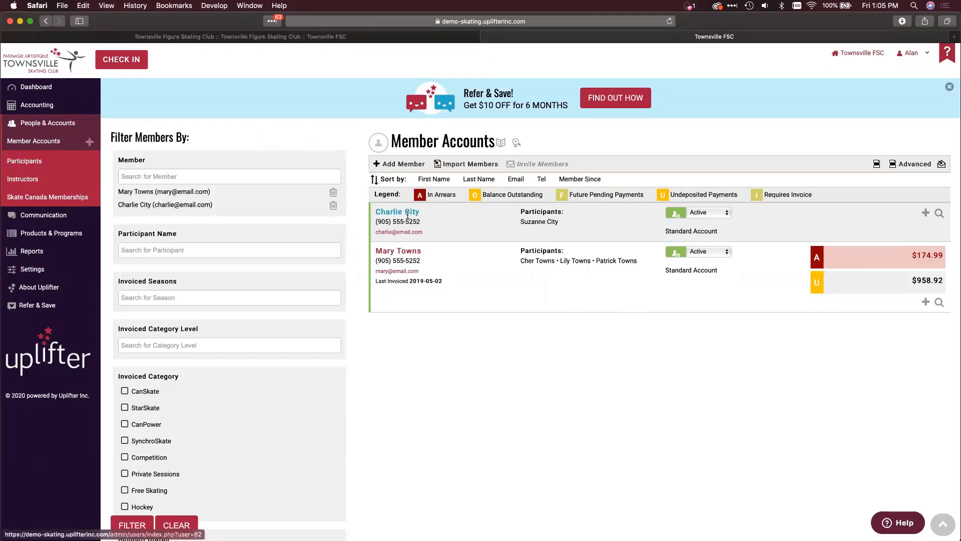
- Open the overdue-balance member's account in a new browser tab and switch to it
triple_click(395, 253)
right_click(395, 253)
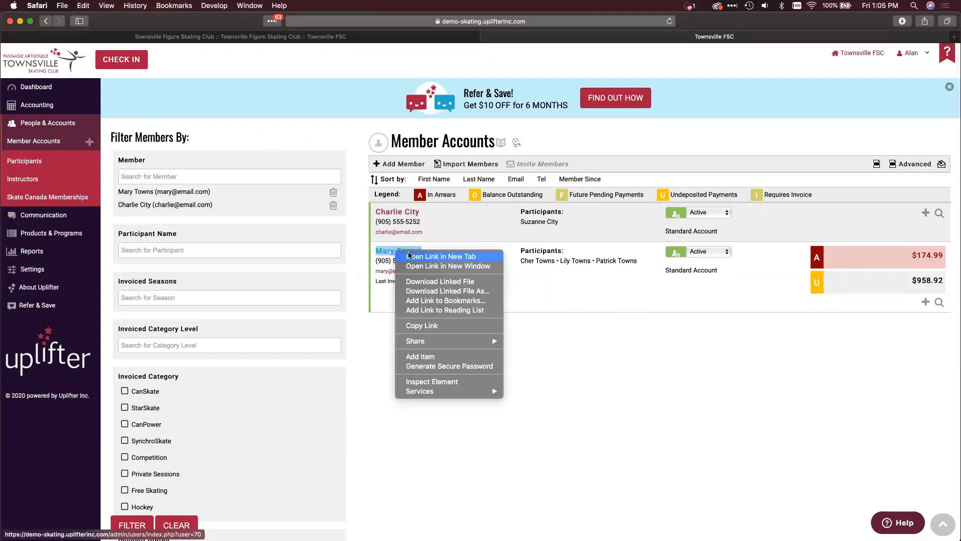
click(415, 258)
click(857, 36)
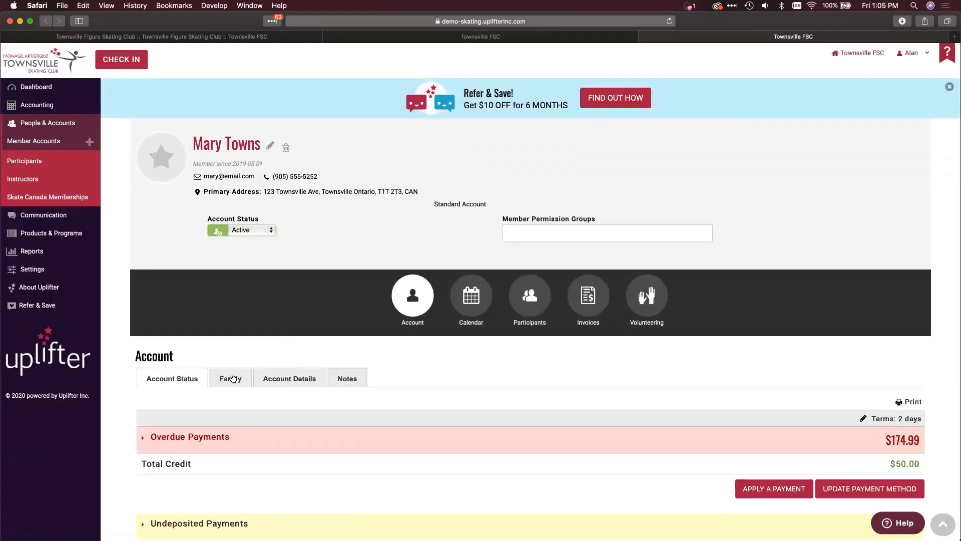
- Show the account's Family section and start Merge Another Account
click(231, 378)
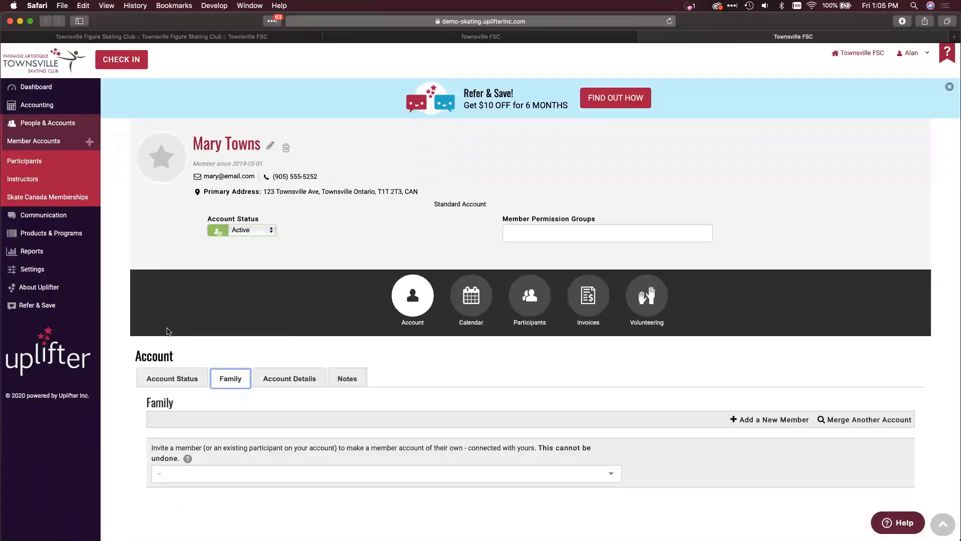
scroll(229, 382, down, 1)
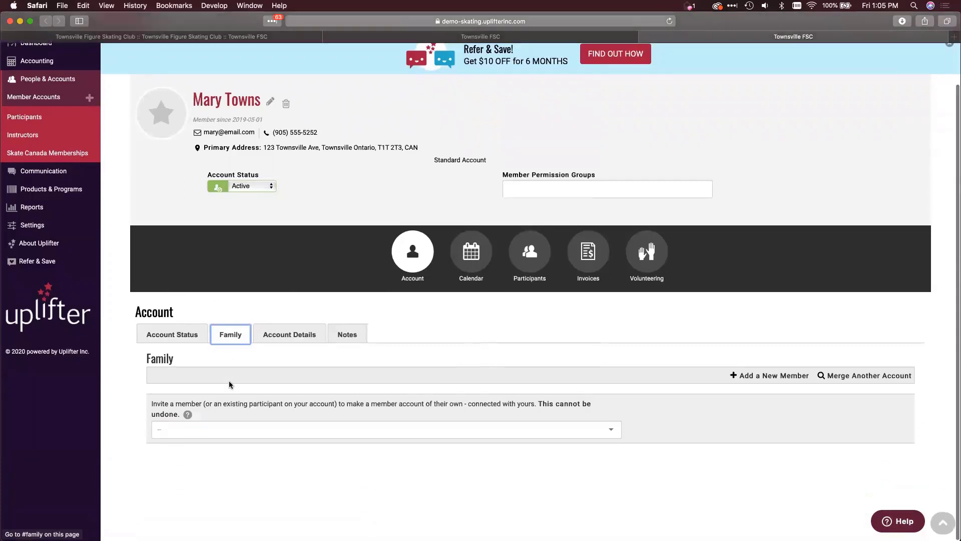
click(879, 381)
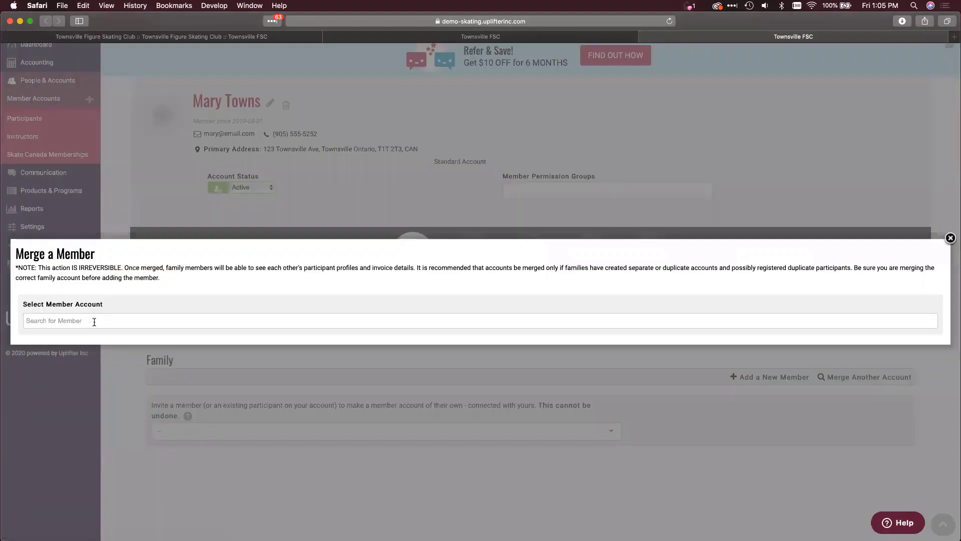
- Search for the receiving member, select them, and confirm the irreversible merge into this account
click(94, 322)
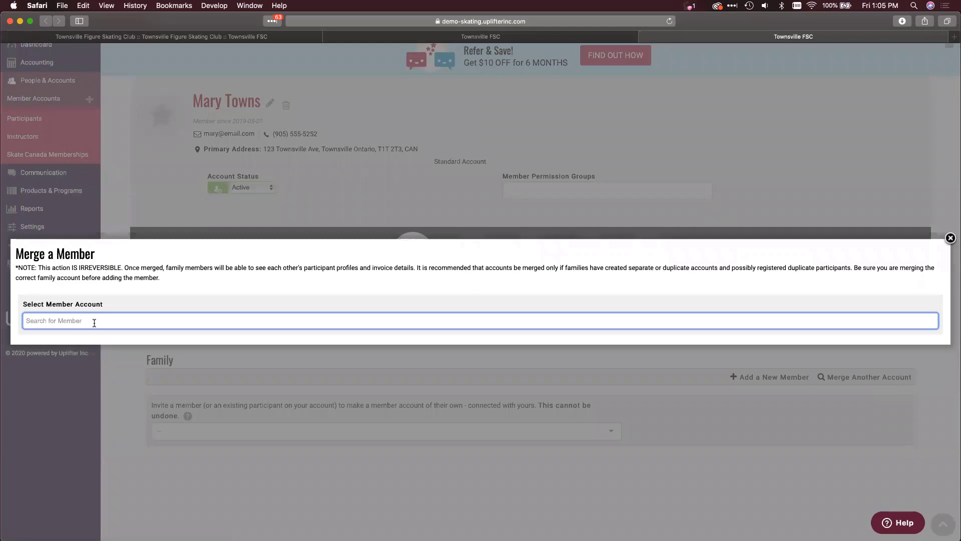
text(charl)
click(126, 334)
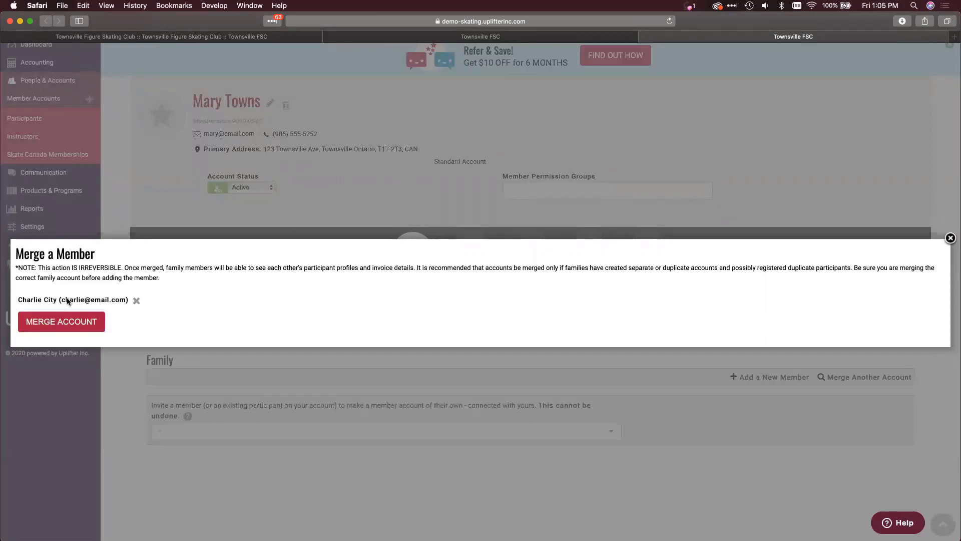
click(48, 322)
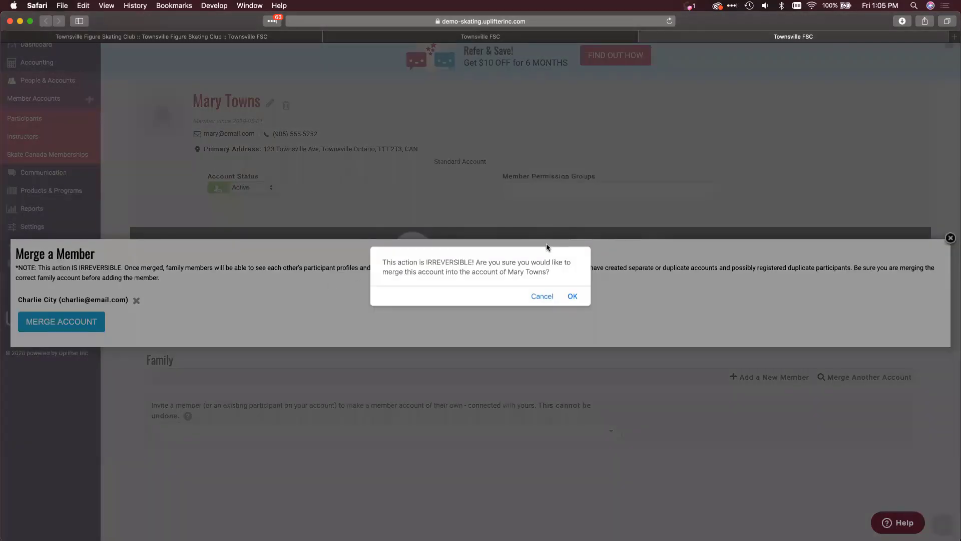
click(573, 296)
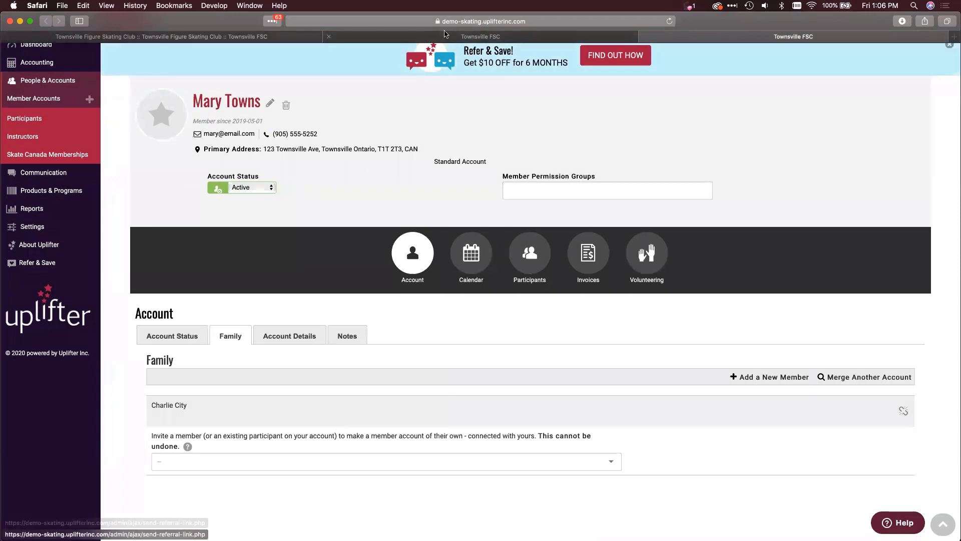
click(442, 37)
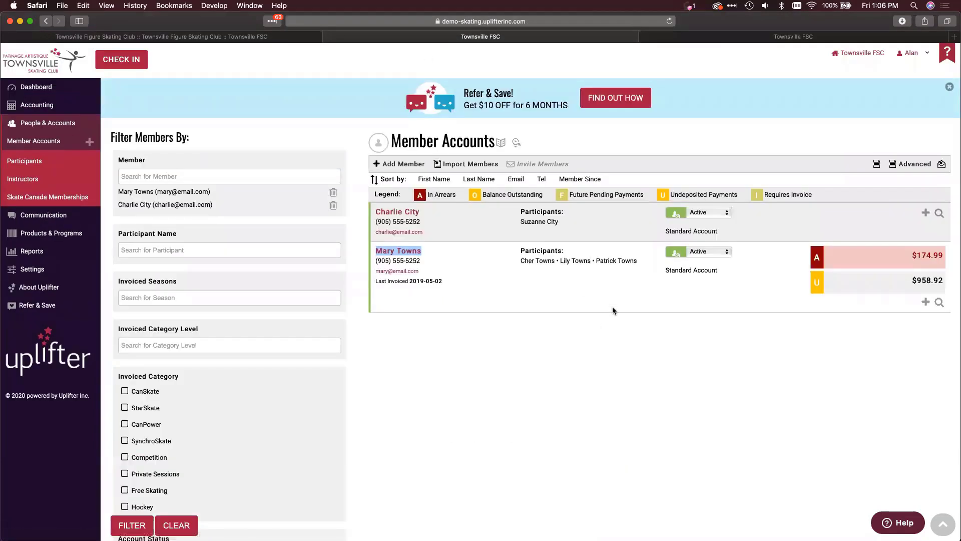
click(669, 21)
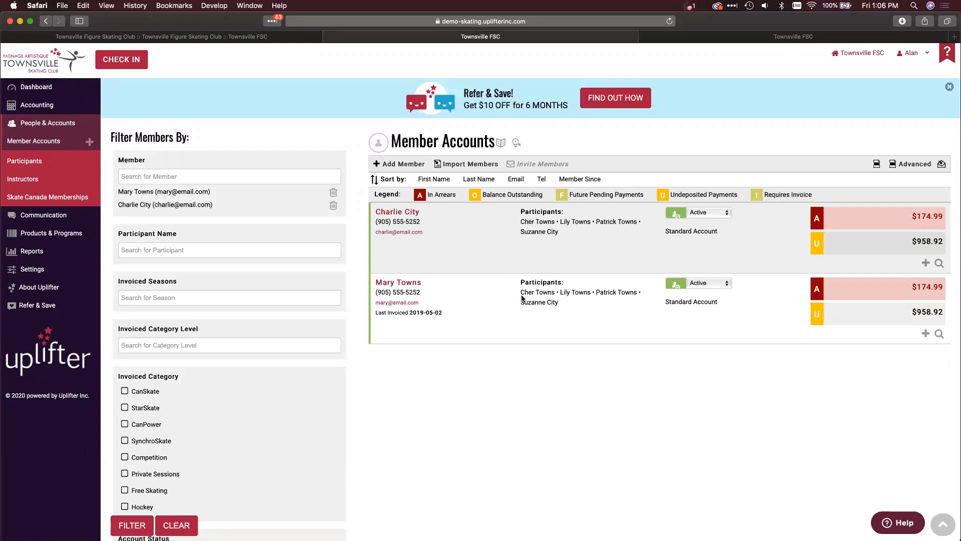
click(720, 39)
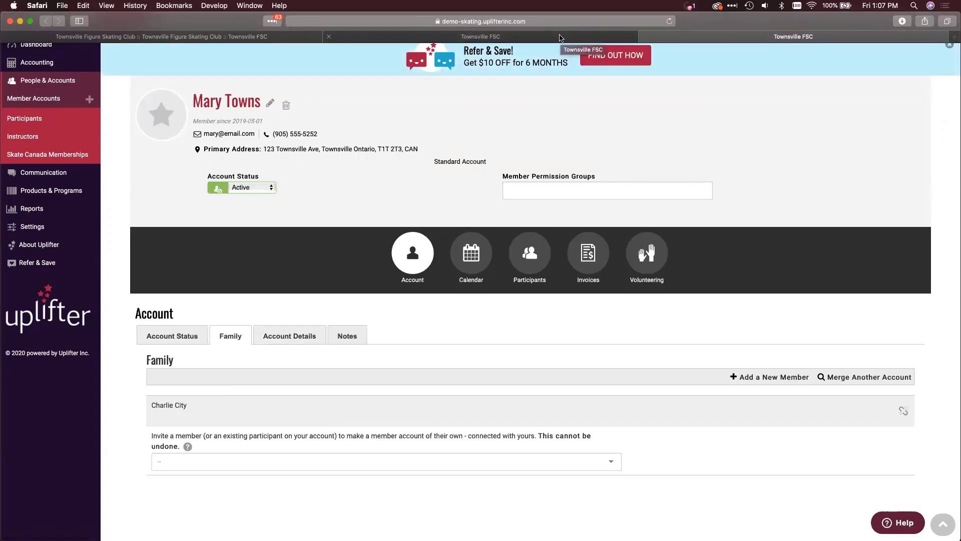
- After rechecking Member Accounts, unlink the merged member from this account and reload Family
click(559, 37)
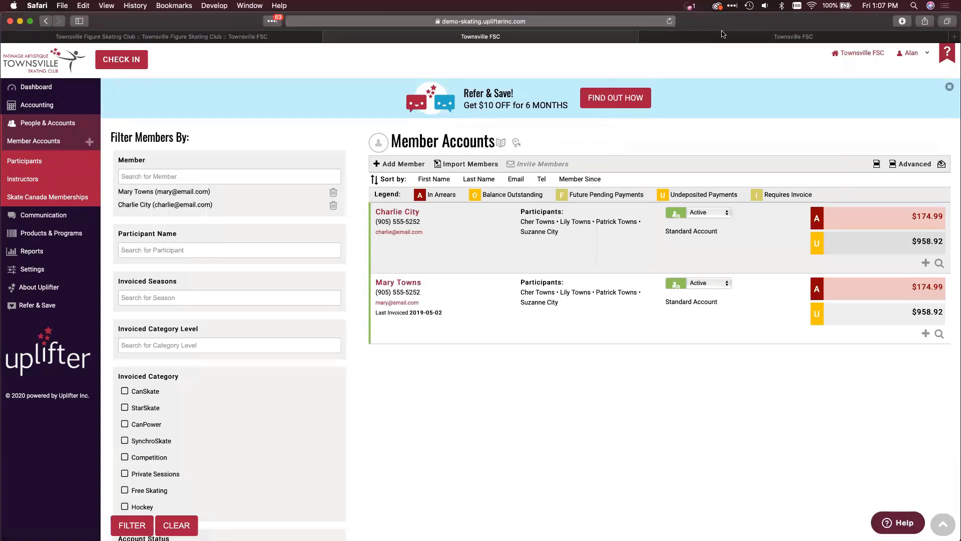
click(722, 36)
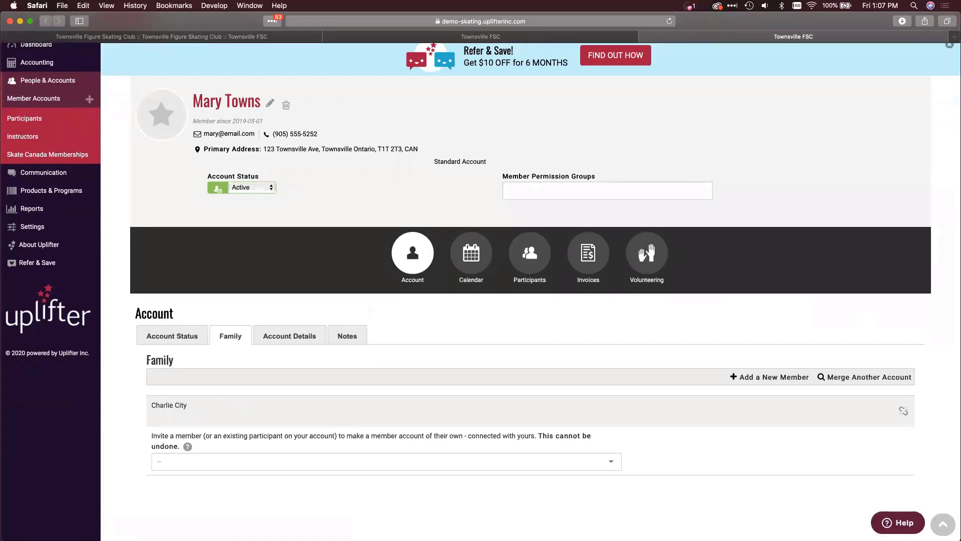
click(903, 411)
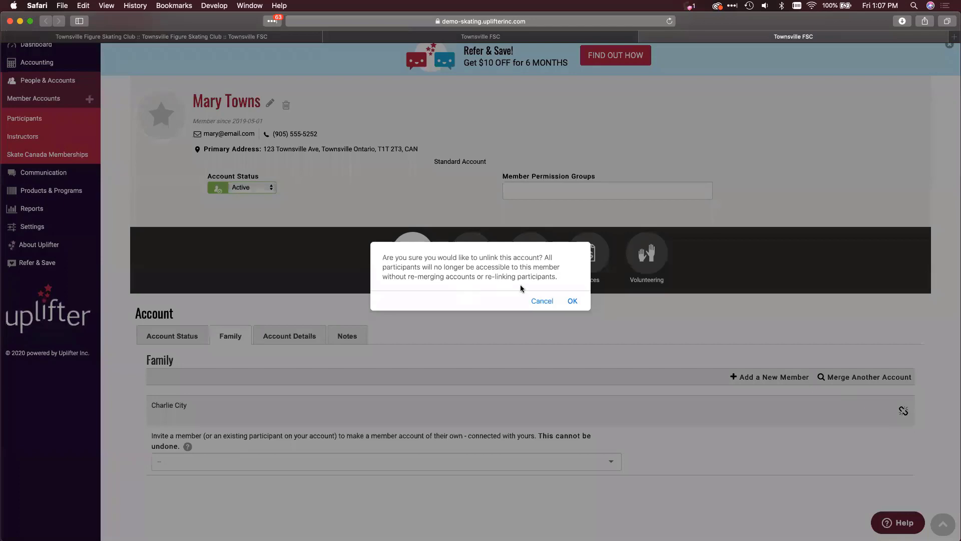
click(572, 301)
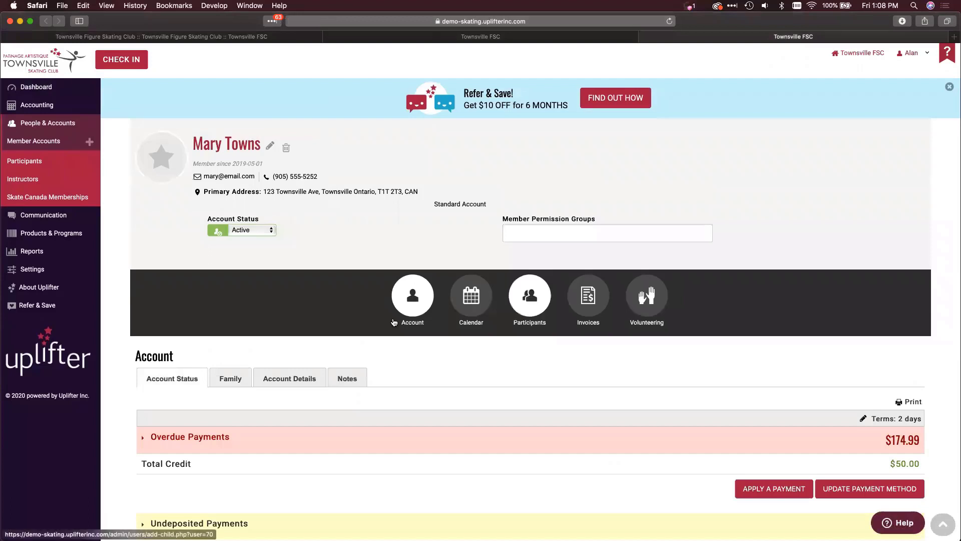
click(229, 383)
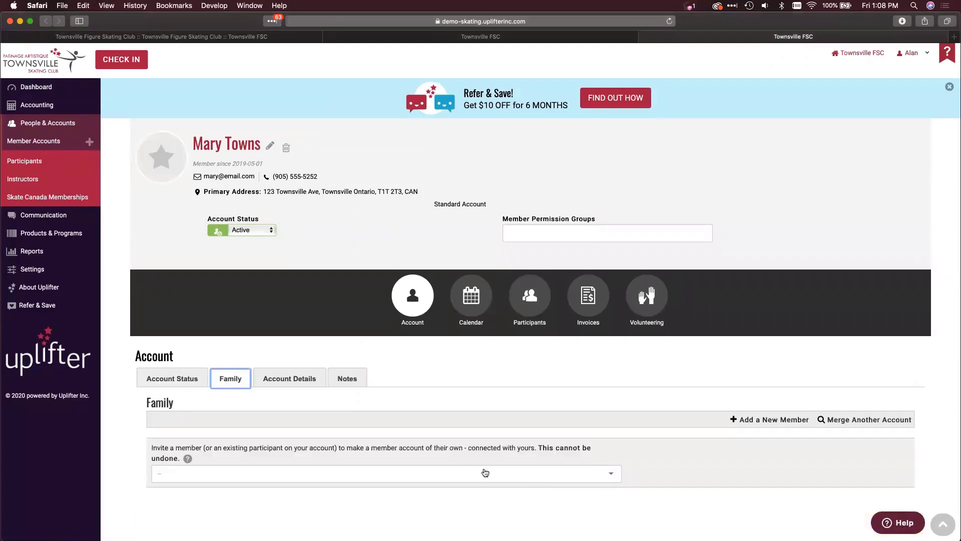
- Review the parent's four participants, then return to the Member Accounts list
click(529, 297)
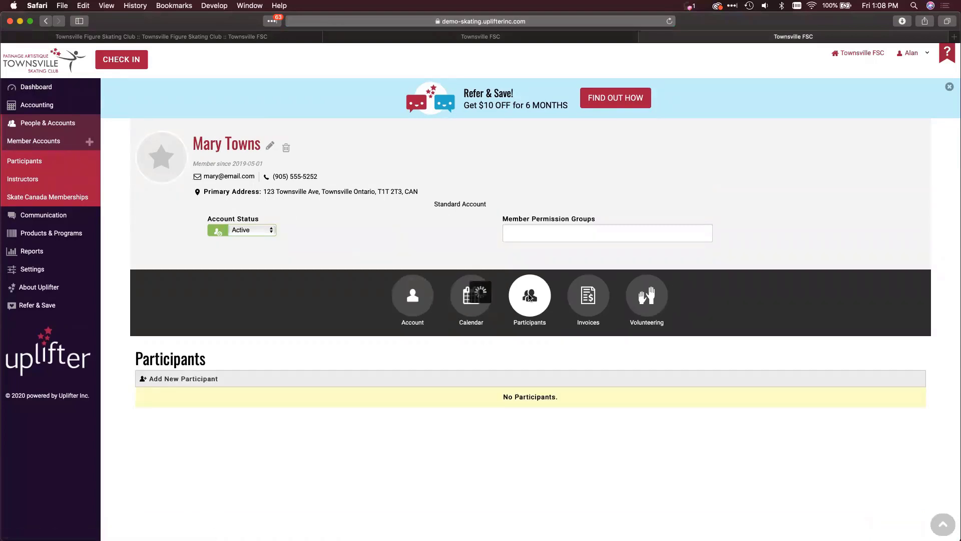
scroll(518, 351, down, 2)
scroll(517, 354, down, 1)
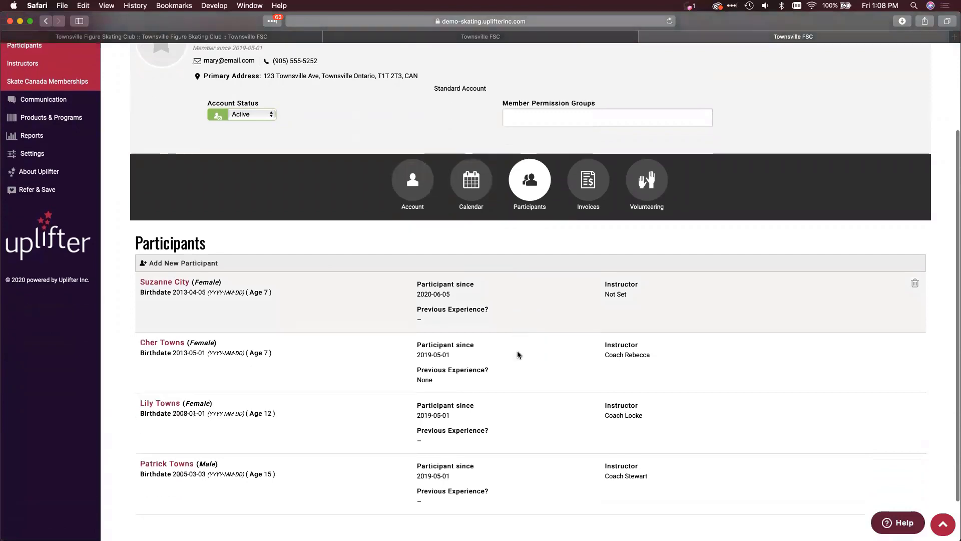
click(513, 41)
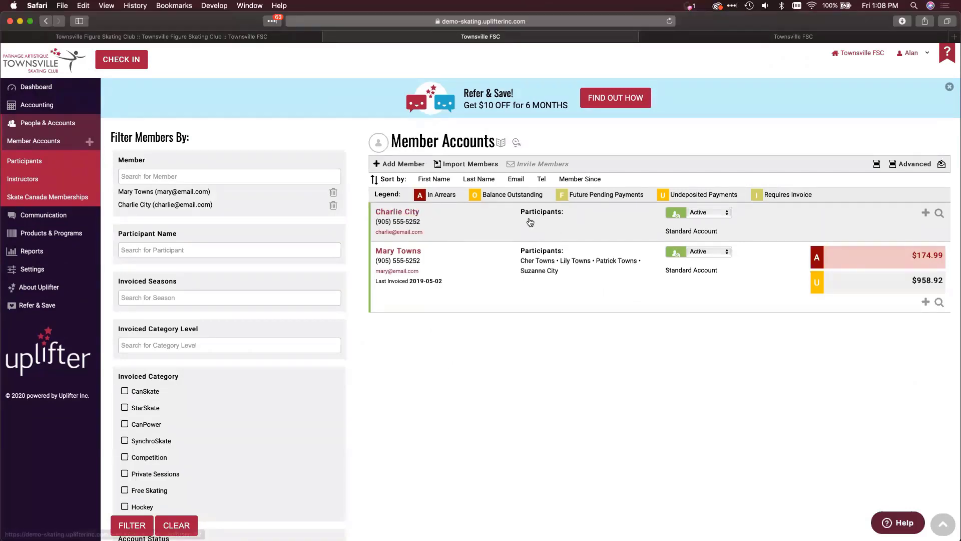
- Open the receiving member's account in a new tab, verify it has no invoices, then go back
right_click(387, 212)
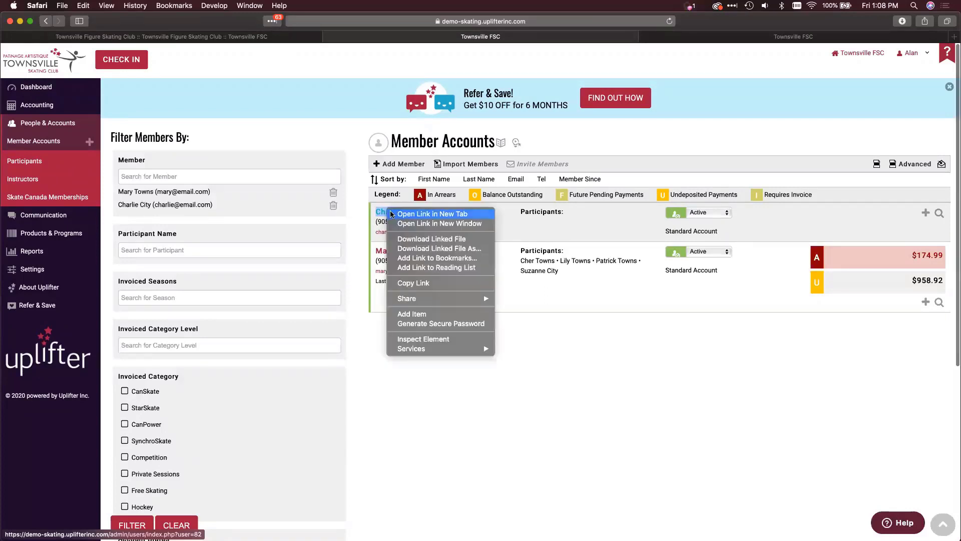
click(391, 213)
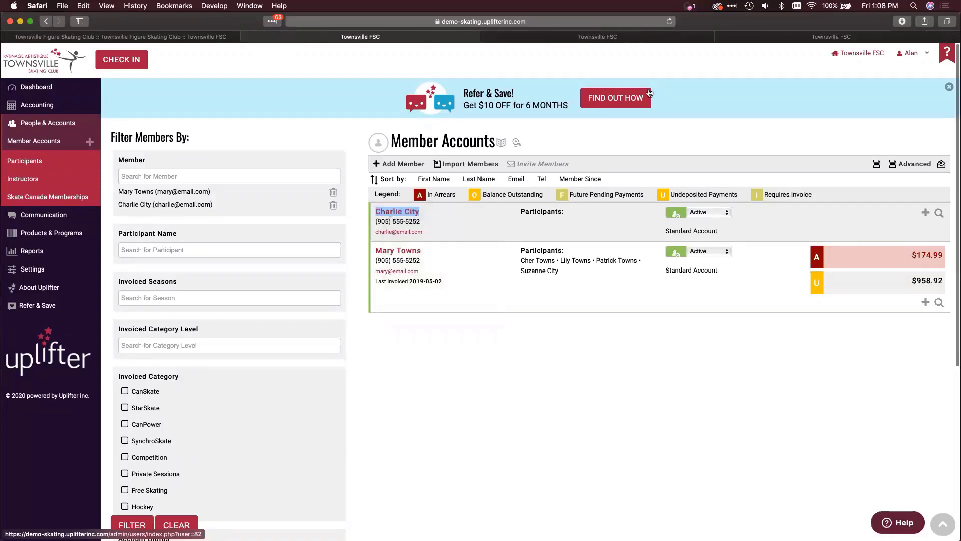
click(773, 39)
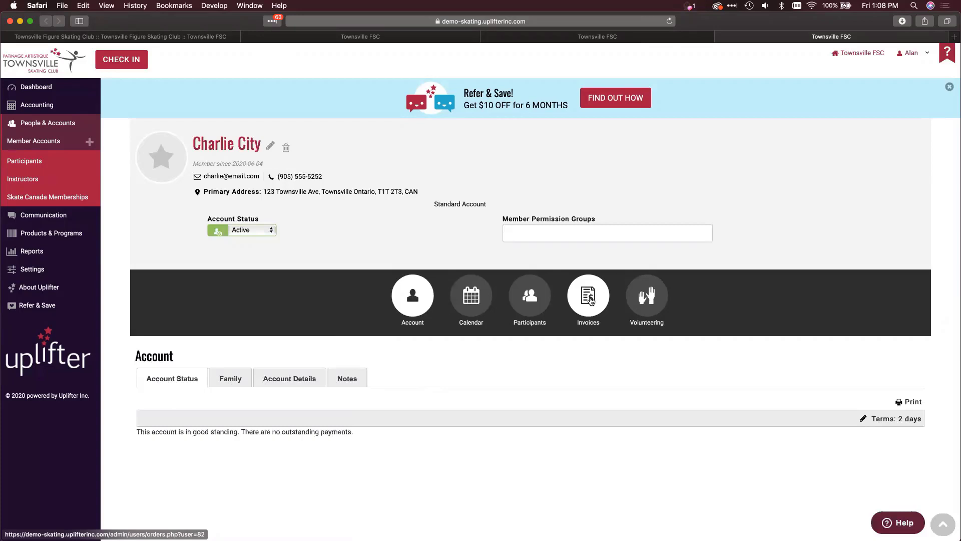
click(590, 300)
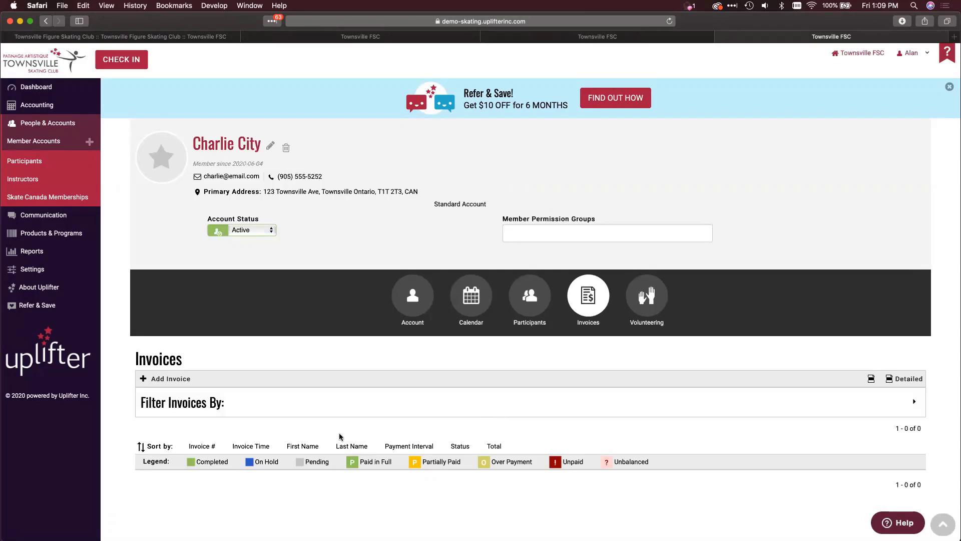
click(553, 42)
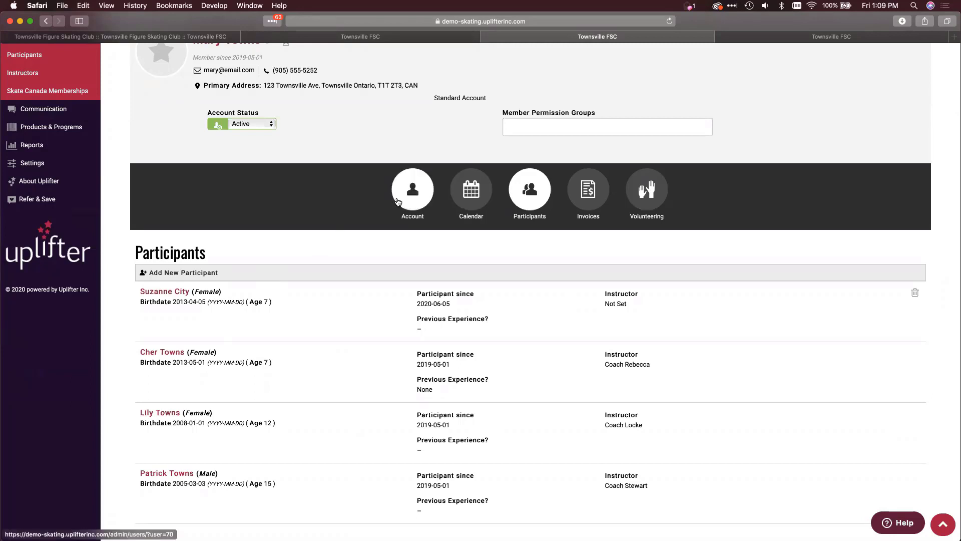
- In the parent's Family tab, pick the transferring child from the invite list and start an invitation
scroll(160, 313, up, 3)
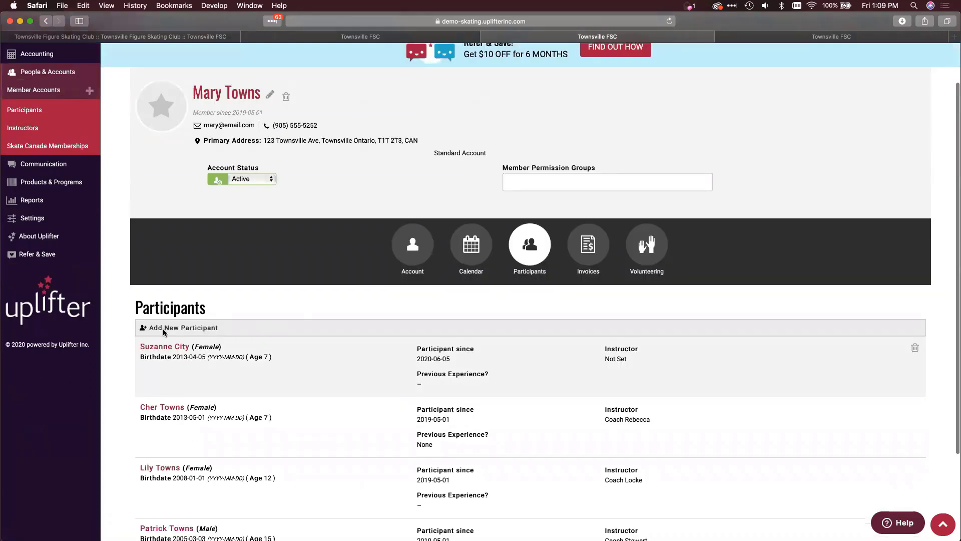
scroll(148, 303, down, 3)
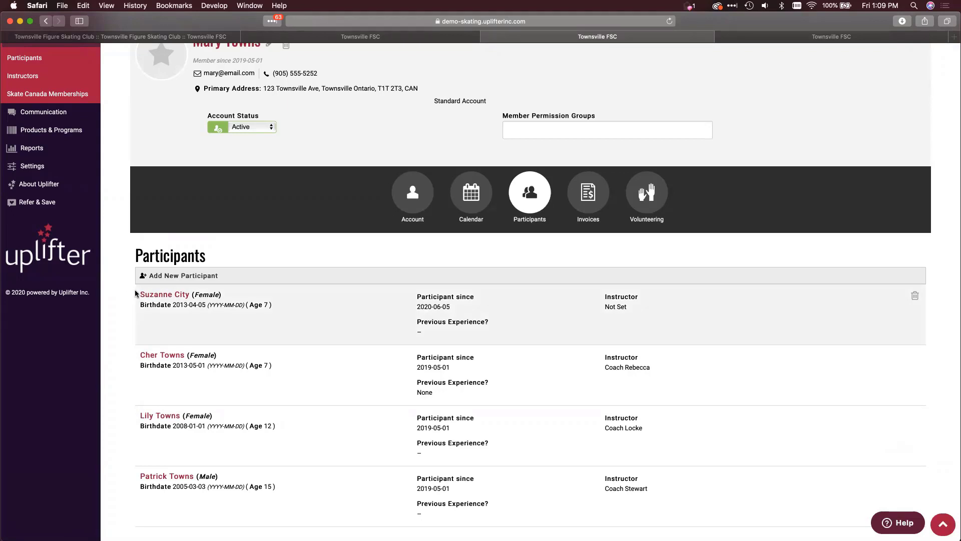
scroll(354, 210, up, 2)
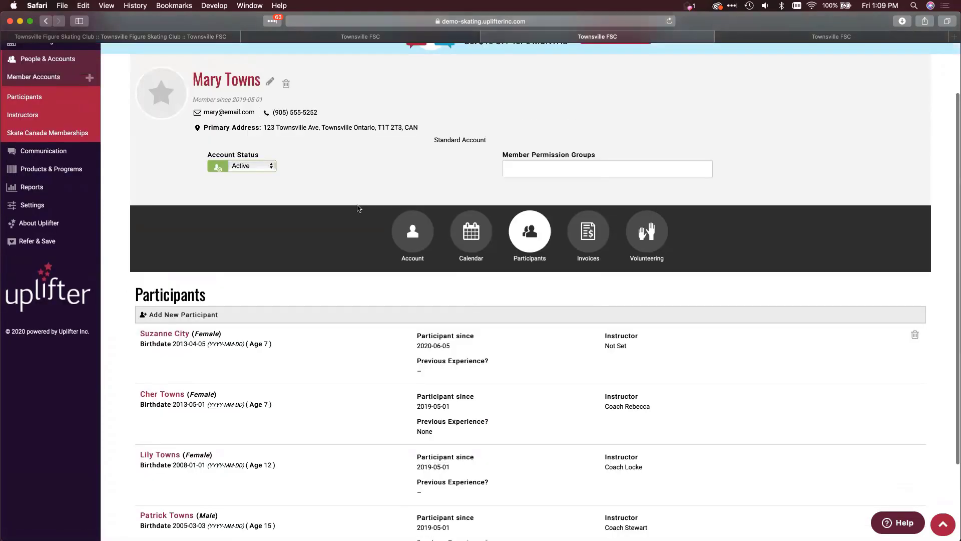
click(403, 250)
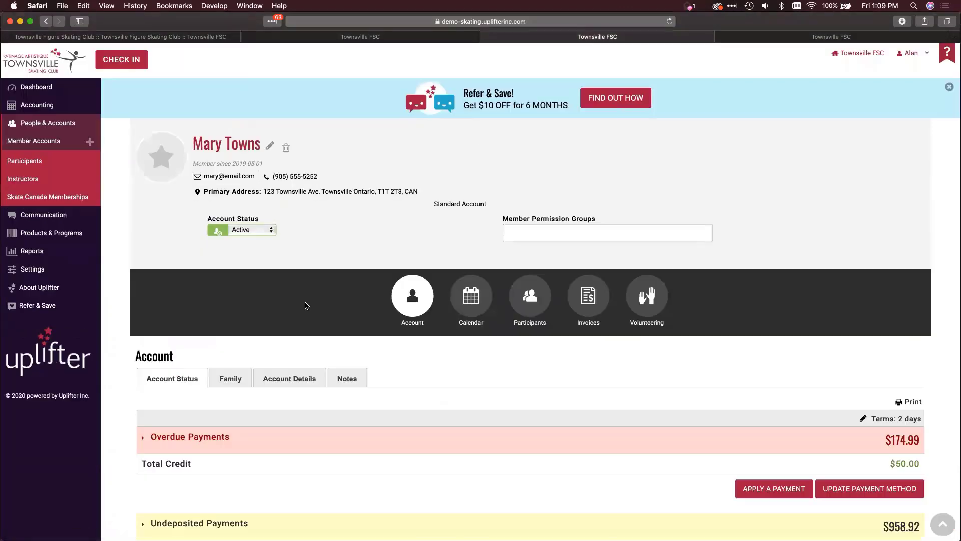
click(231, 378)
scroll(326, 449, down, 2)
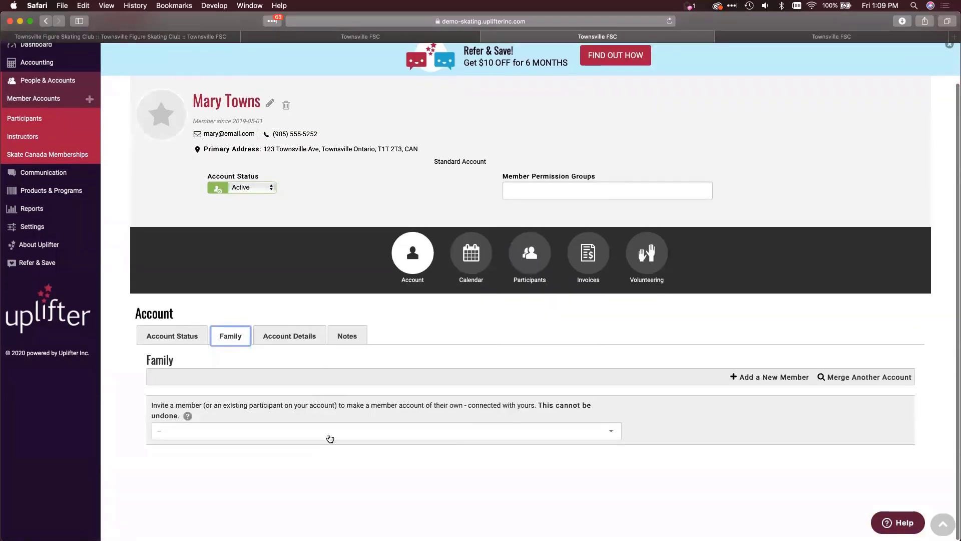
click(325, 431)
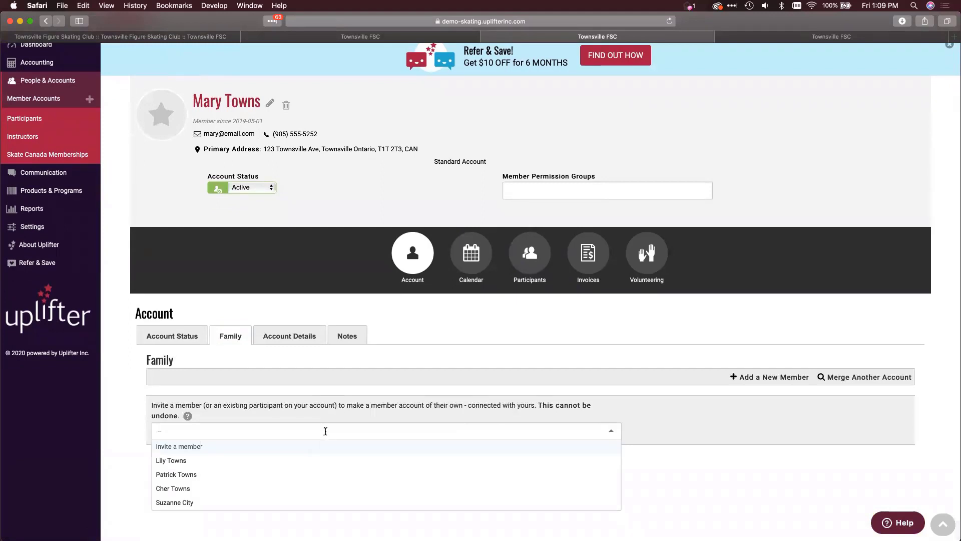
click(234, 504)
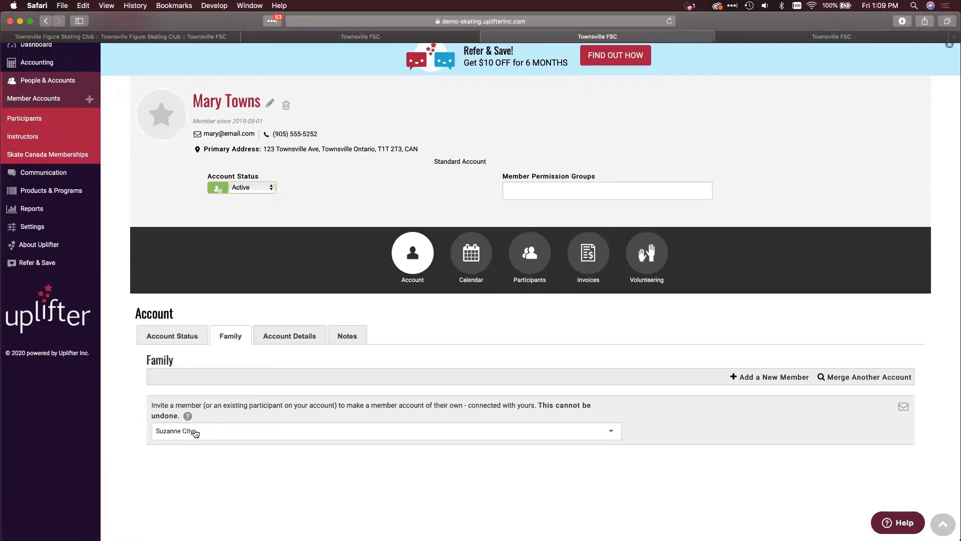
click(904, 406)
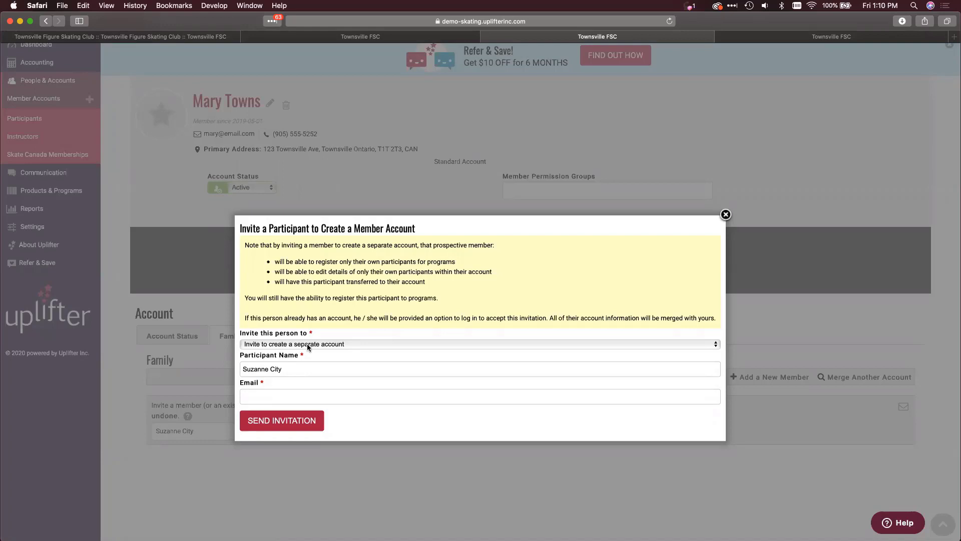
click(308, 345)
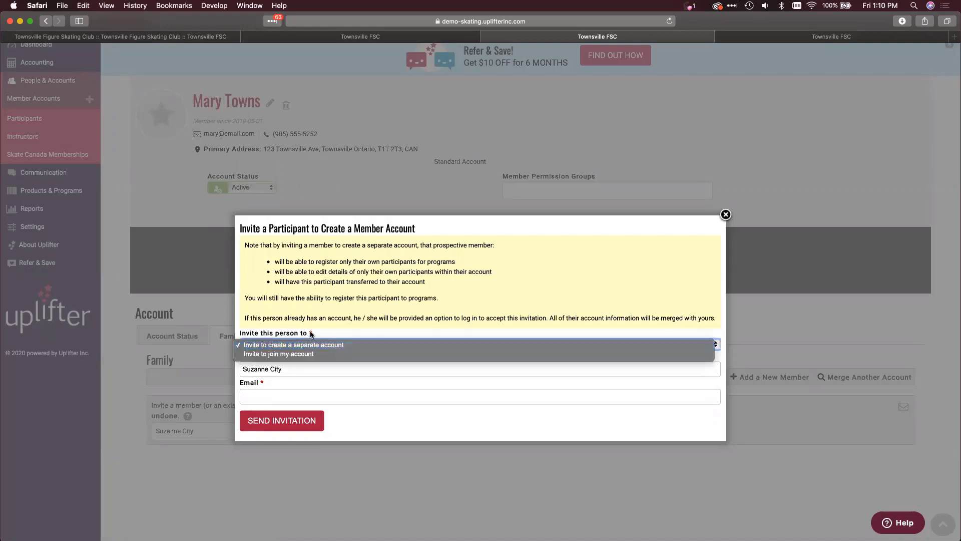
click(303, 344)
click(282, 370)
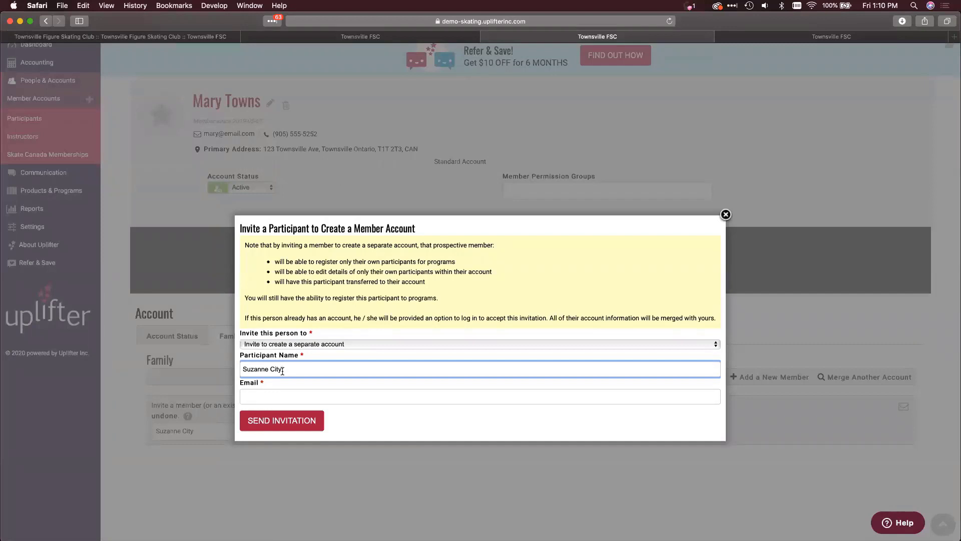
click(294, 345)
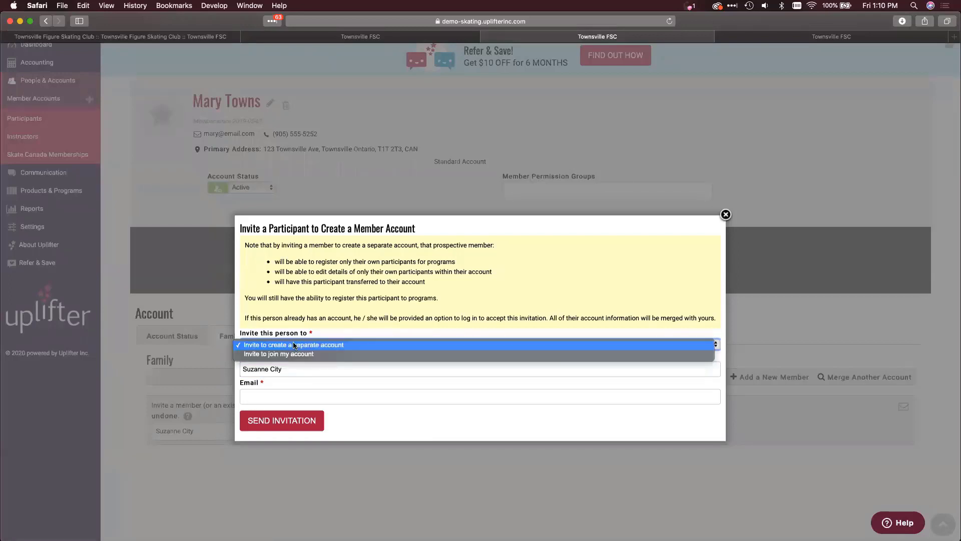
click(307, 328)
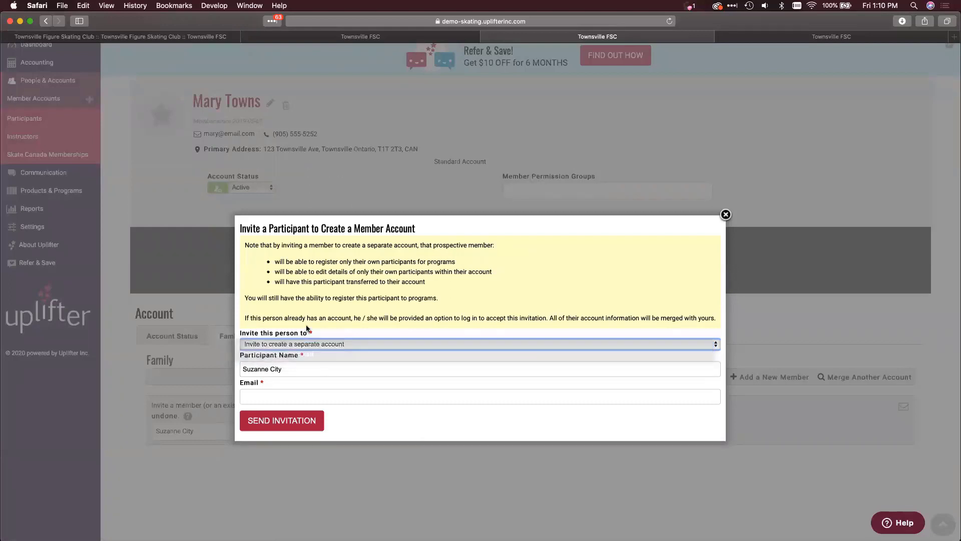
click(333, 397)
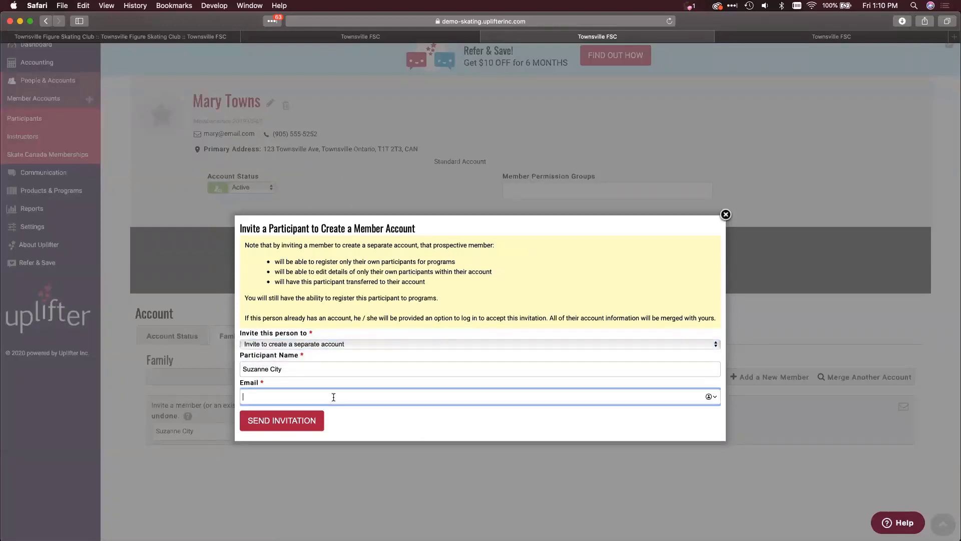
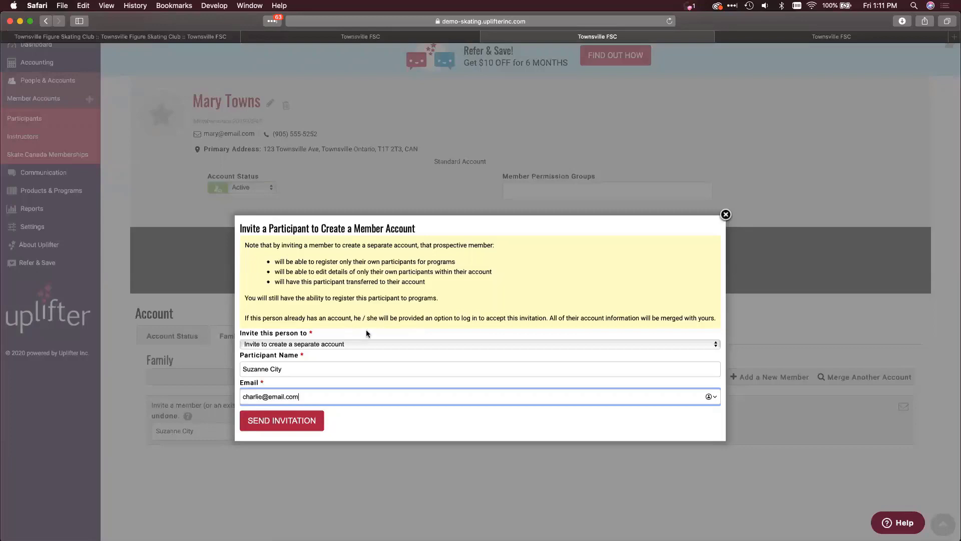
- Enter the receiving member's e-mail on the invitation, keeping it as a separate-account invite
click(360, 345)
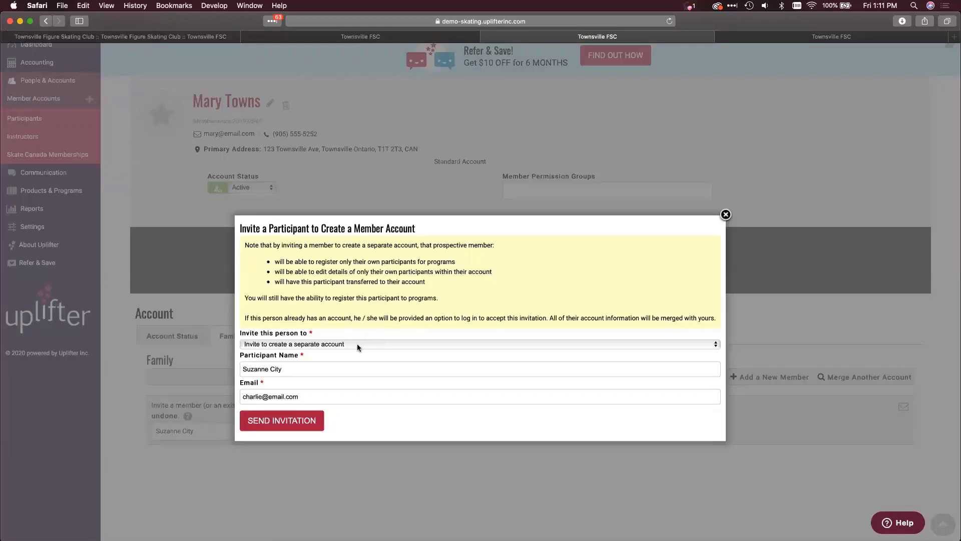
click(357, 345)
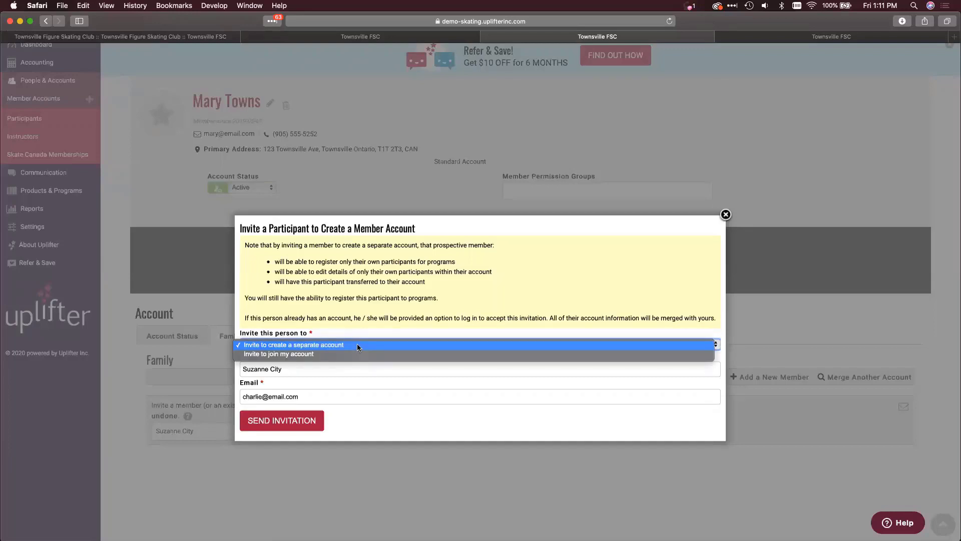
click(395, 303)
- Switch the invitation type to joining this account and back, then close it unsent
click(389, 344)
click(386, 350)
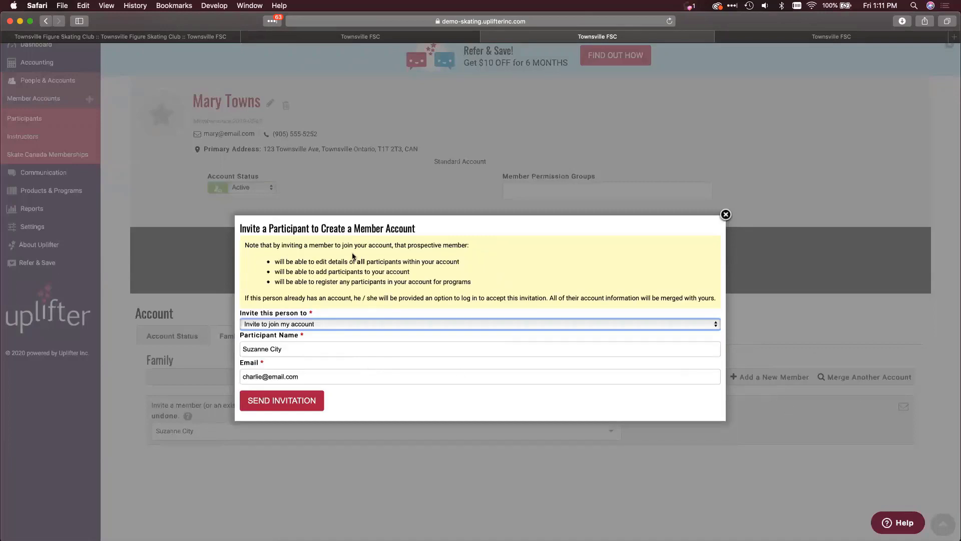
click(320, 325)
click(318, 315)
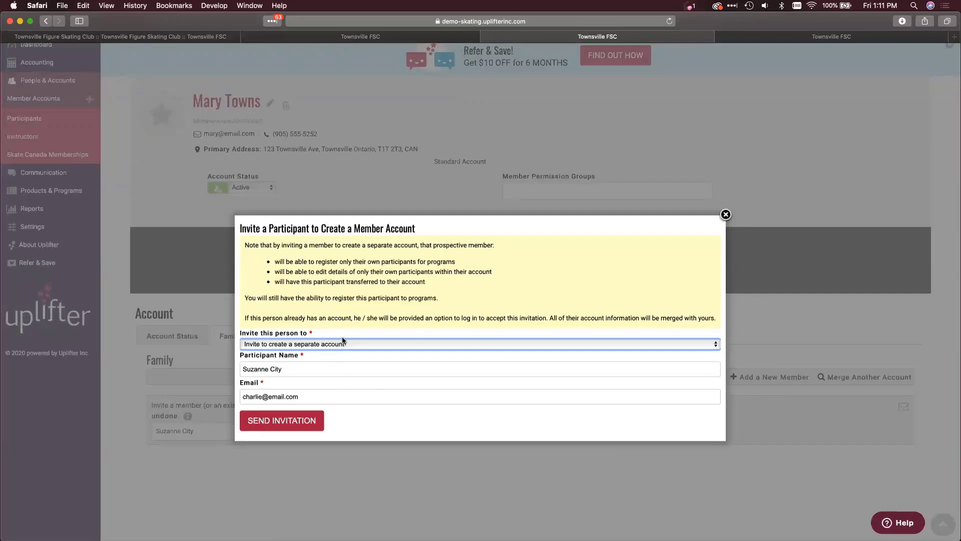
click(726, 214)
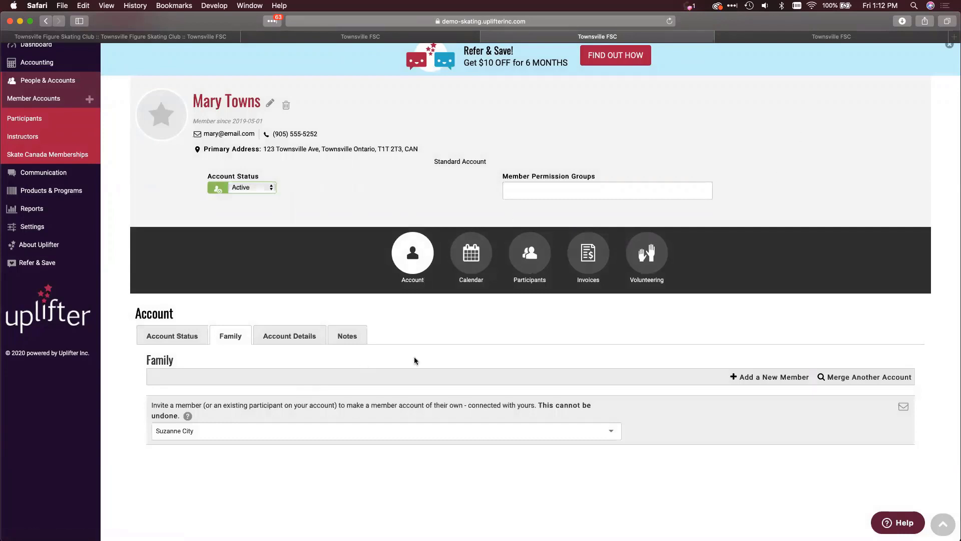
- From the account's Participants list, open the child's Participant Profile and scroll through it
click(541, 257)
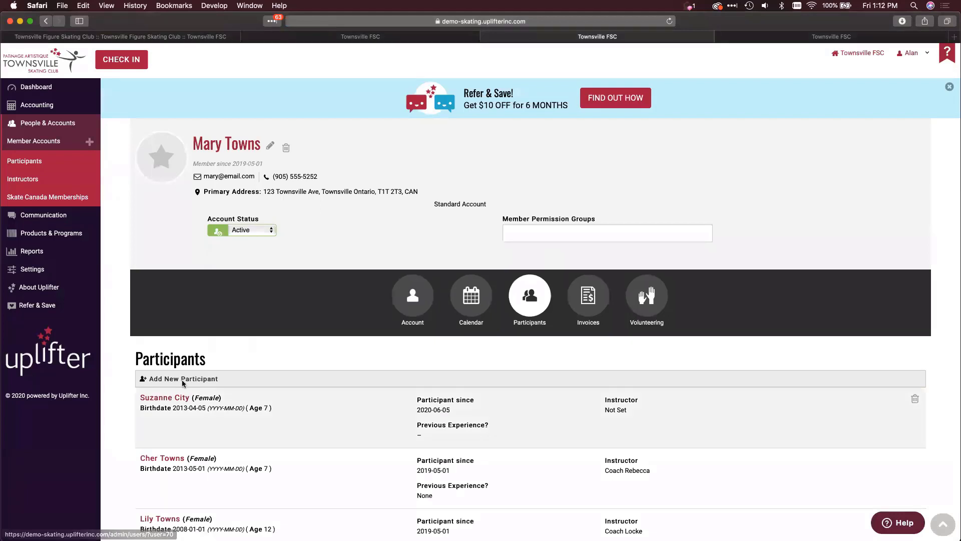
click(153, 398)
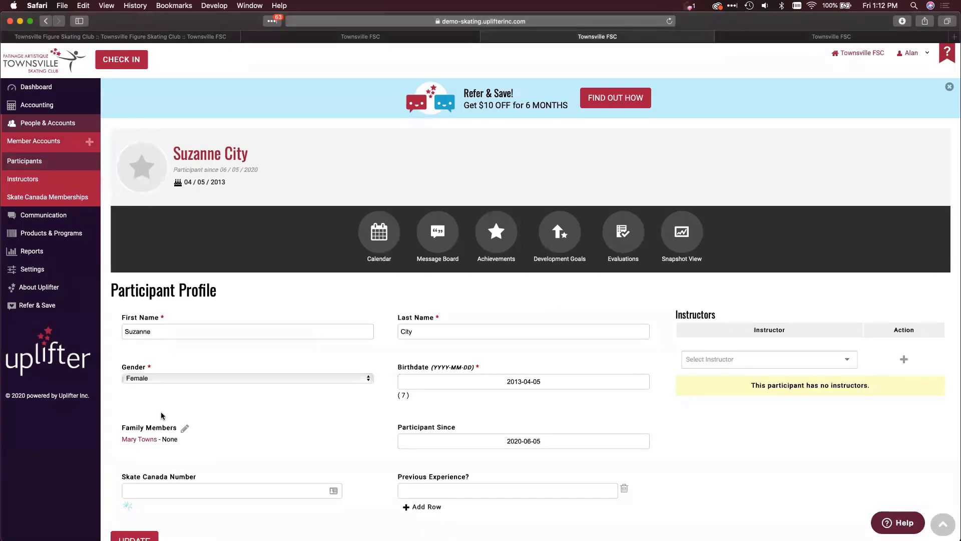
scroll(161, 416, down, 2)
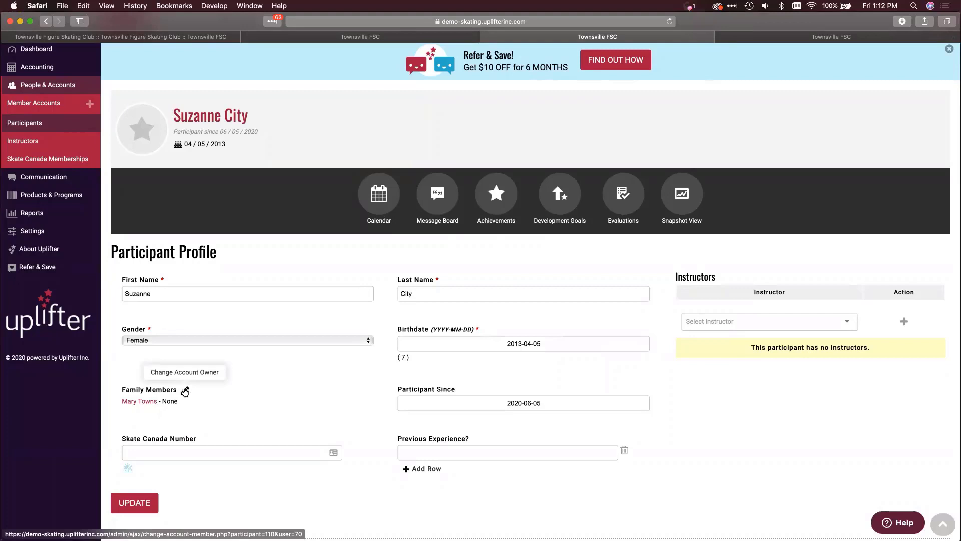
- Choose to associate the child with a new member account and pick the receiving member from the search
click(185, 391)
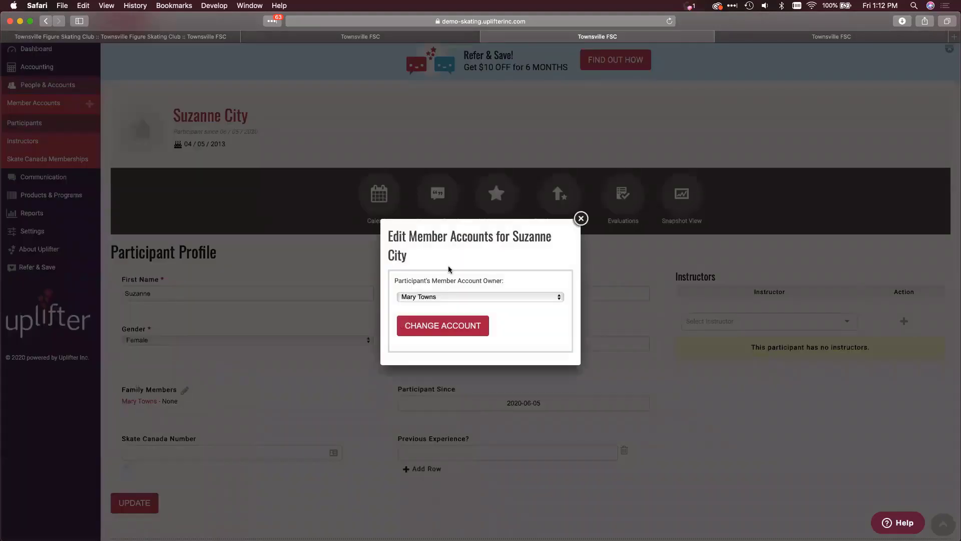
click(440, 297)
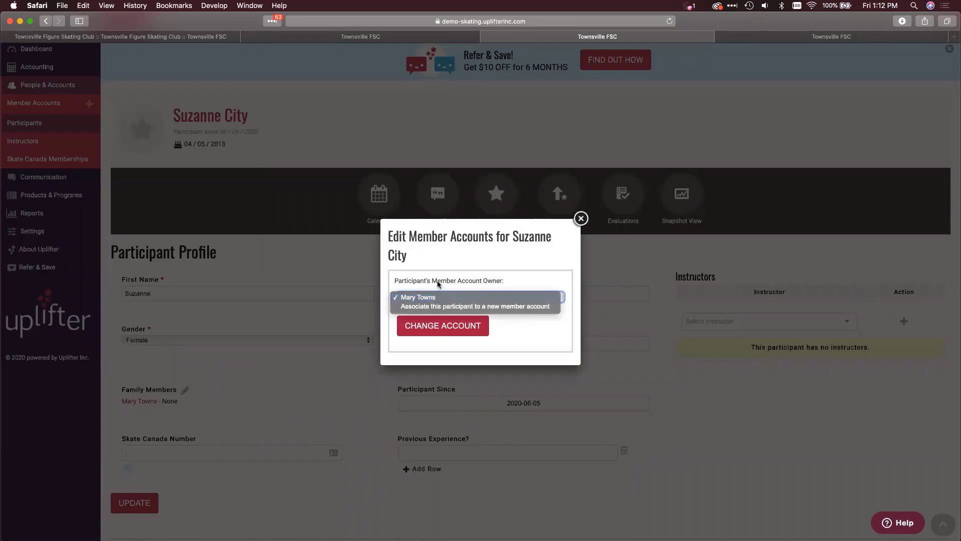
click(440, 307)
click(431, 336)
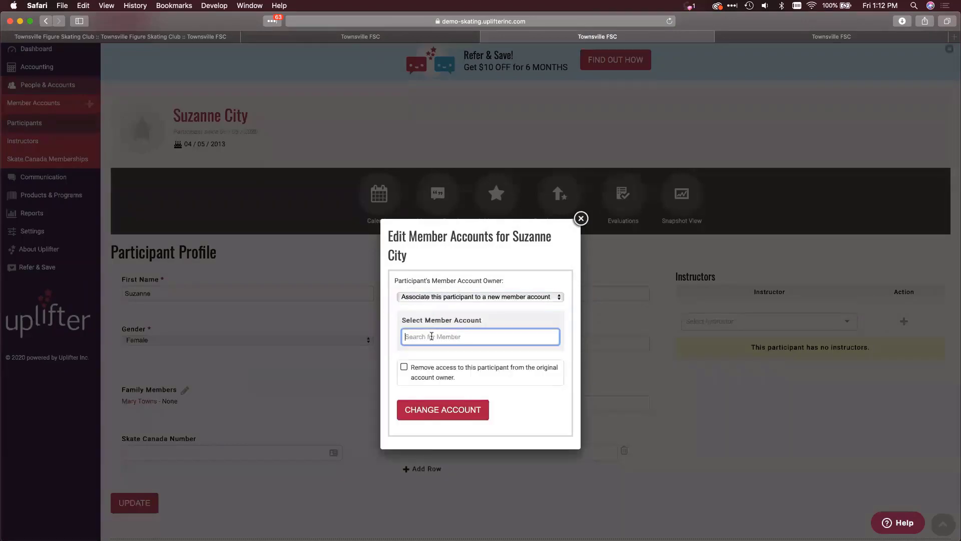
text(charl)
click(445, 352)
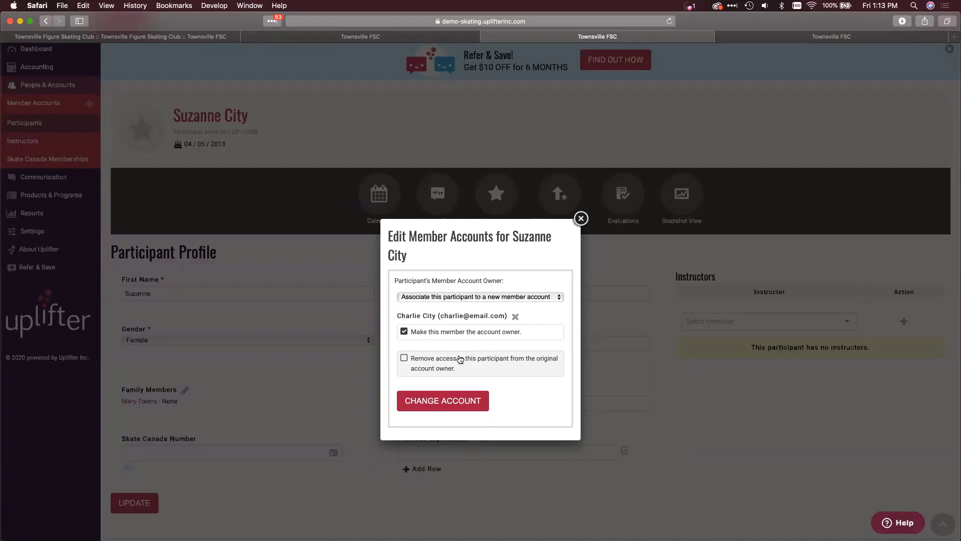
- Make the receiving member the account owner while the original holder keeps access, then apply the change
click(460, 359)
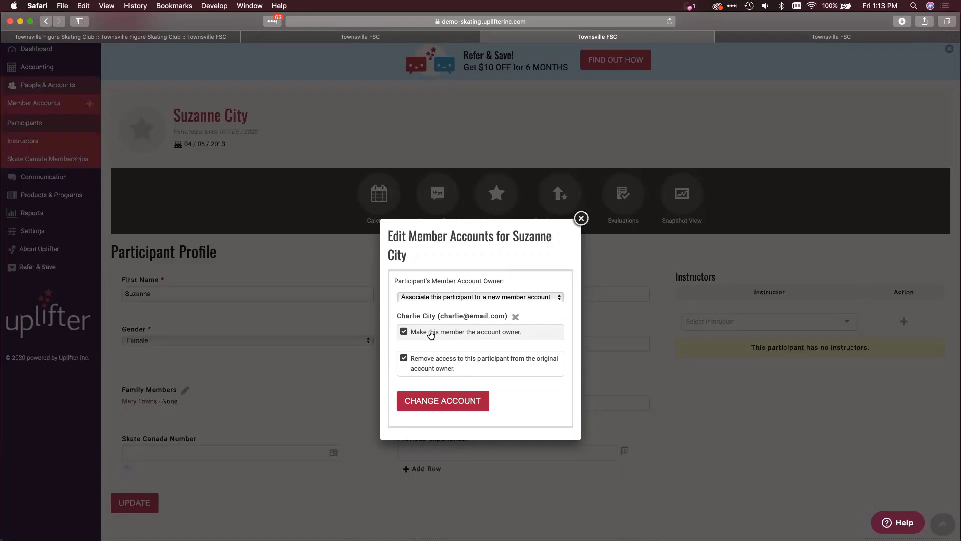
click(431, 334)
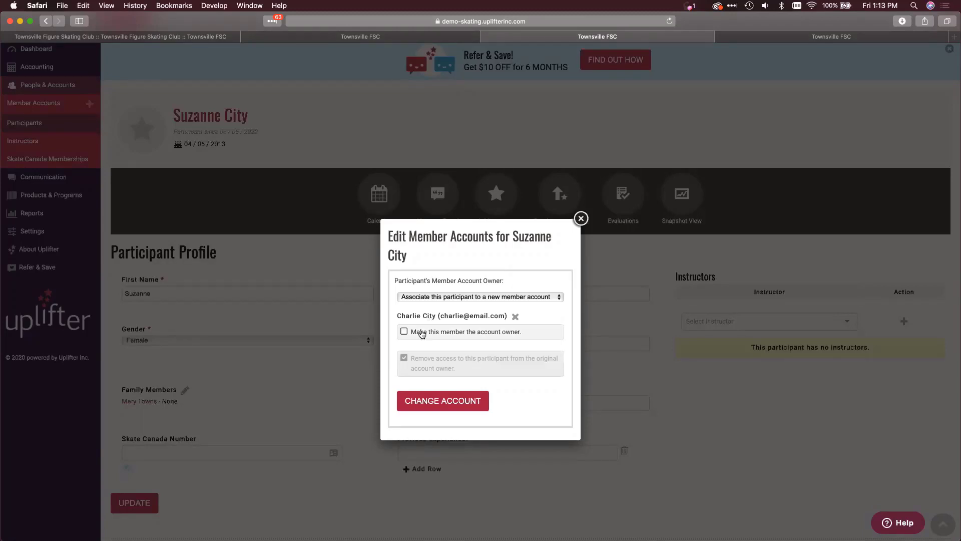
click(422, 333)
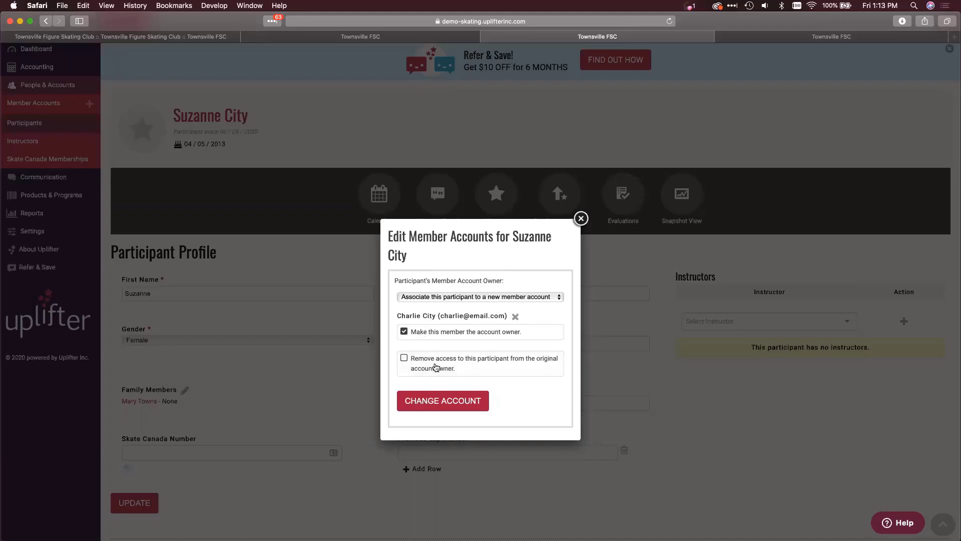
click(429, 403)
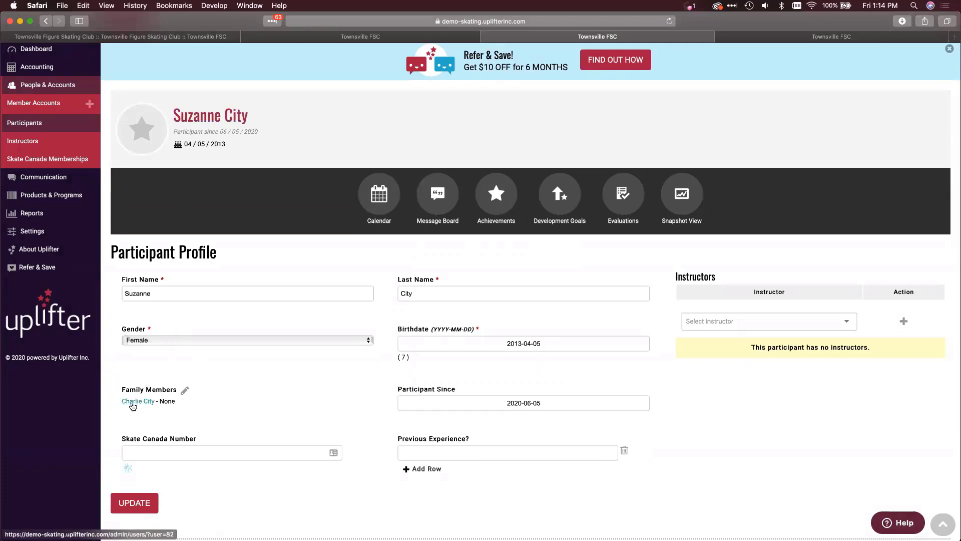
click(184, 390)
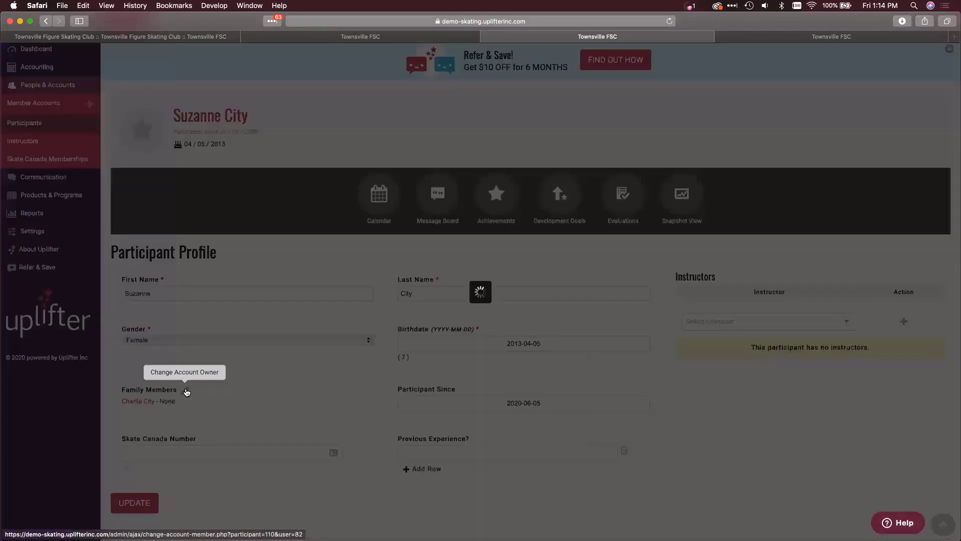
click(461, 295)
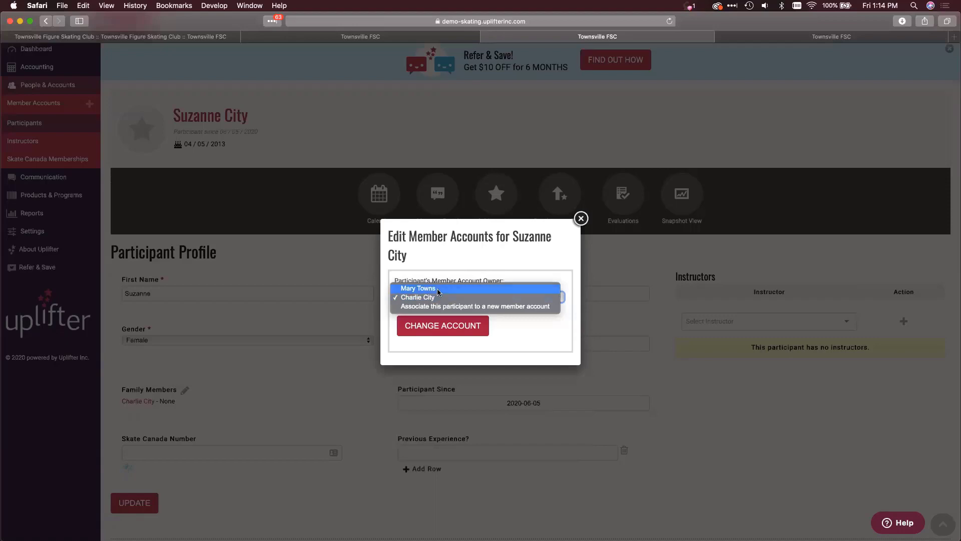
click(554, 238)
click(581, 218)
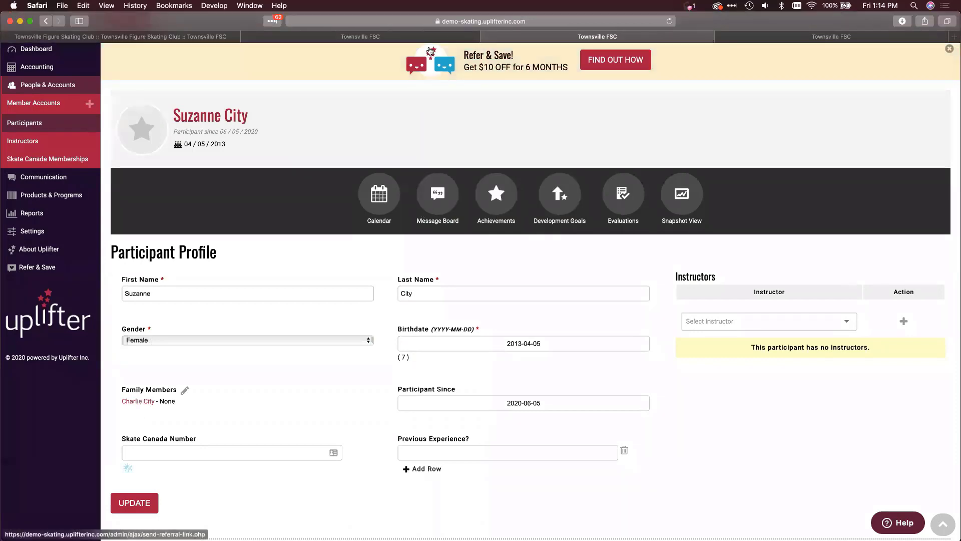
- Open the original holder's account in a new tab and scroll through its Participants list
click(289, 37)
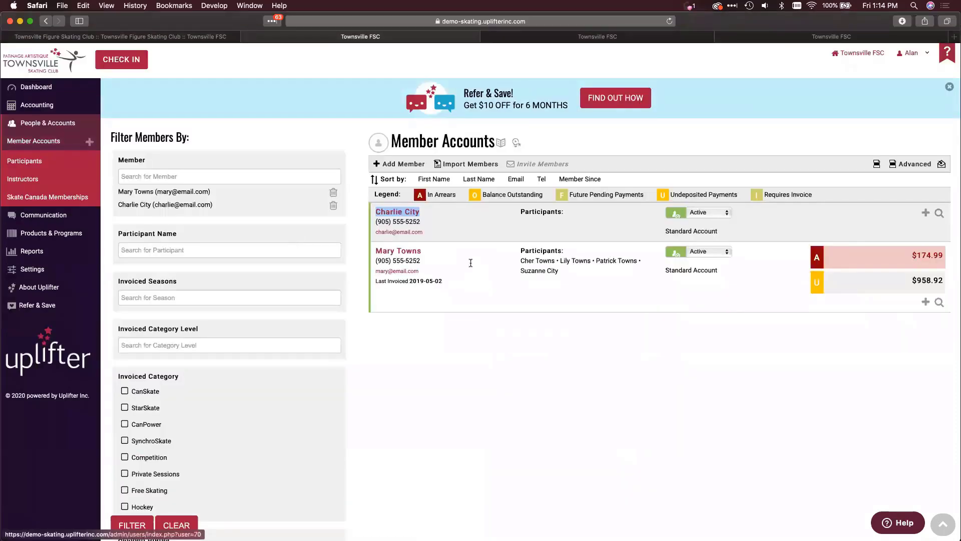
right_click(395, 251)
click(438, 253)
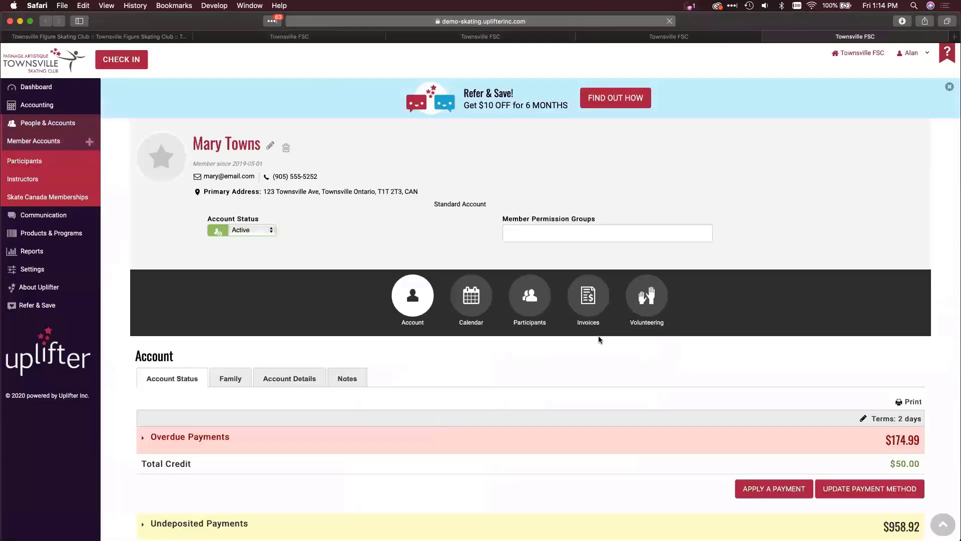
click(532, 309)
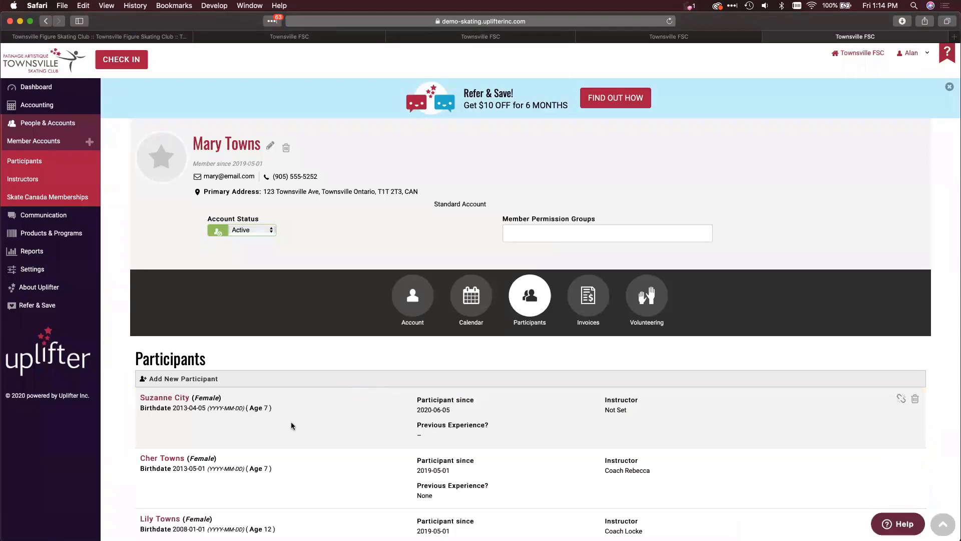
scroll(292, 425, down, 5)
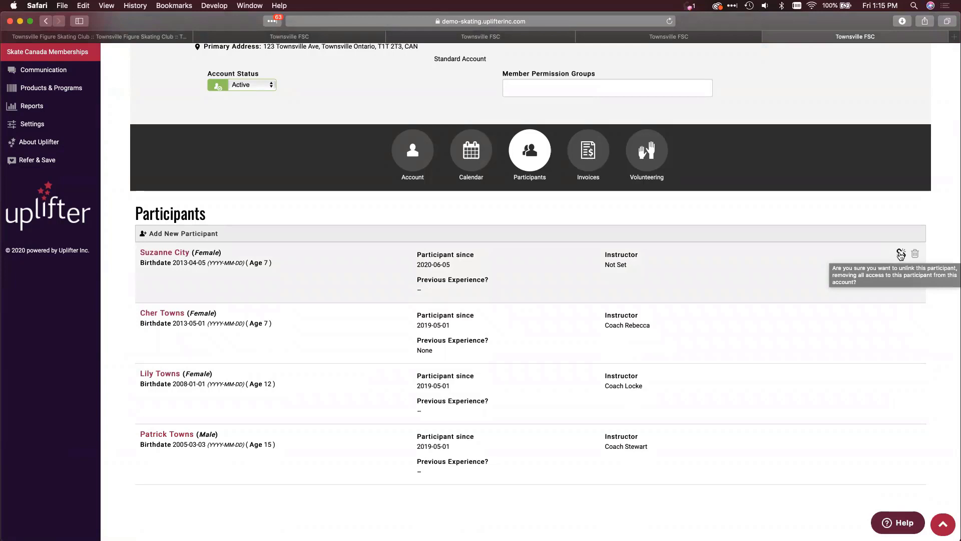
- Review the four listed participants, then open the Refer & Save discount offer
scroll(794, 289, up, 5)
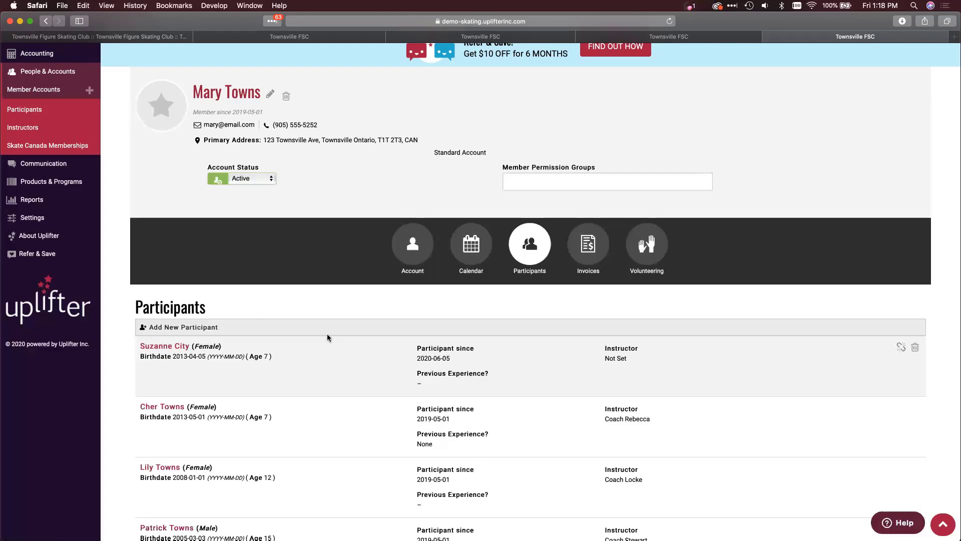
click(570, 45)
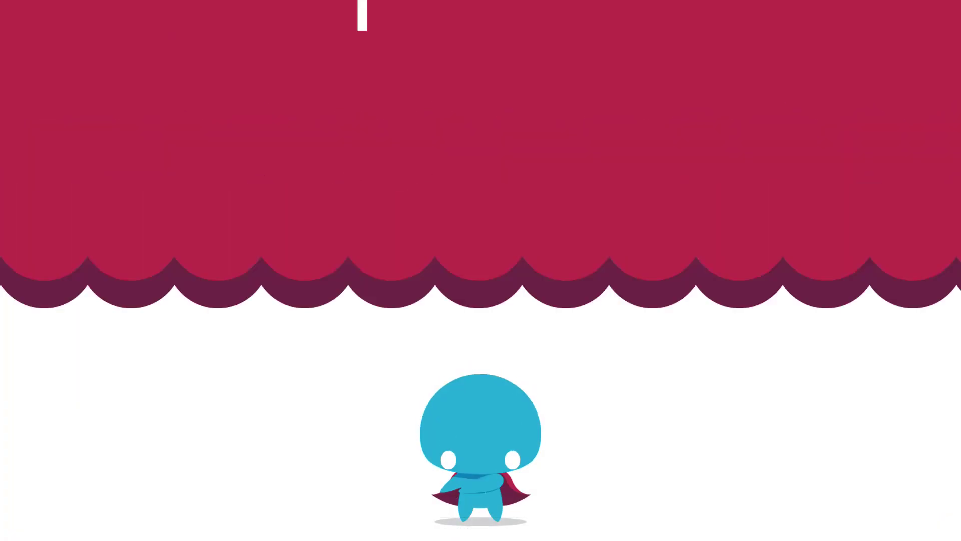